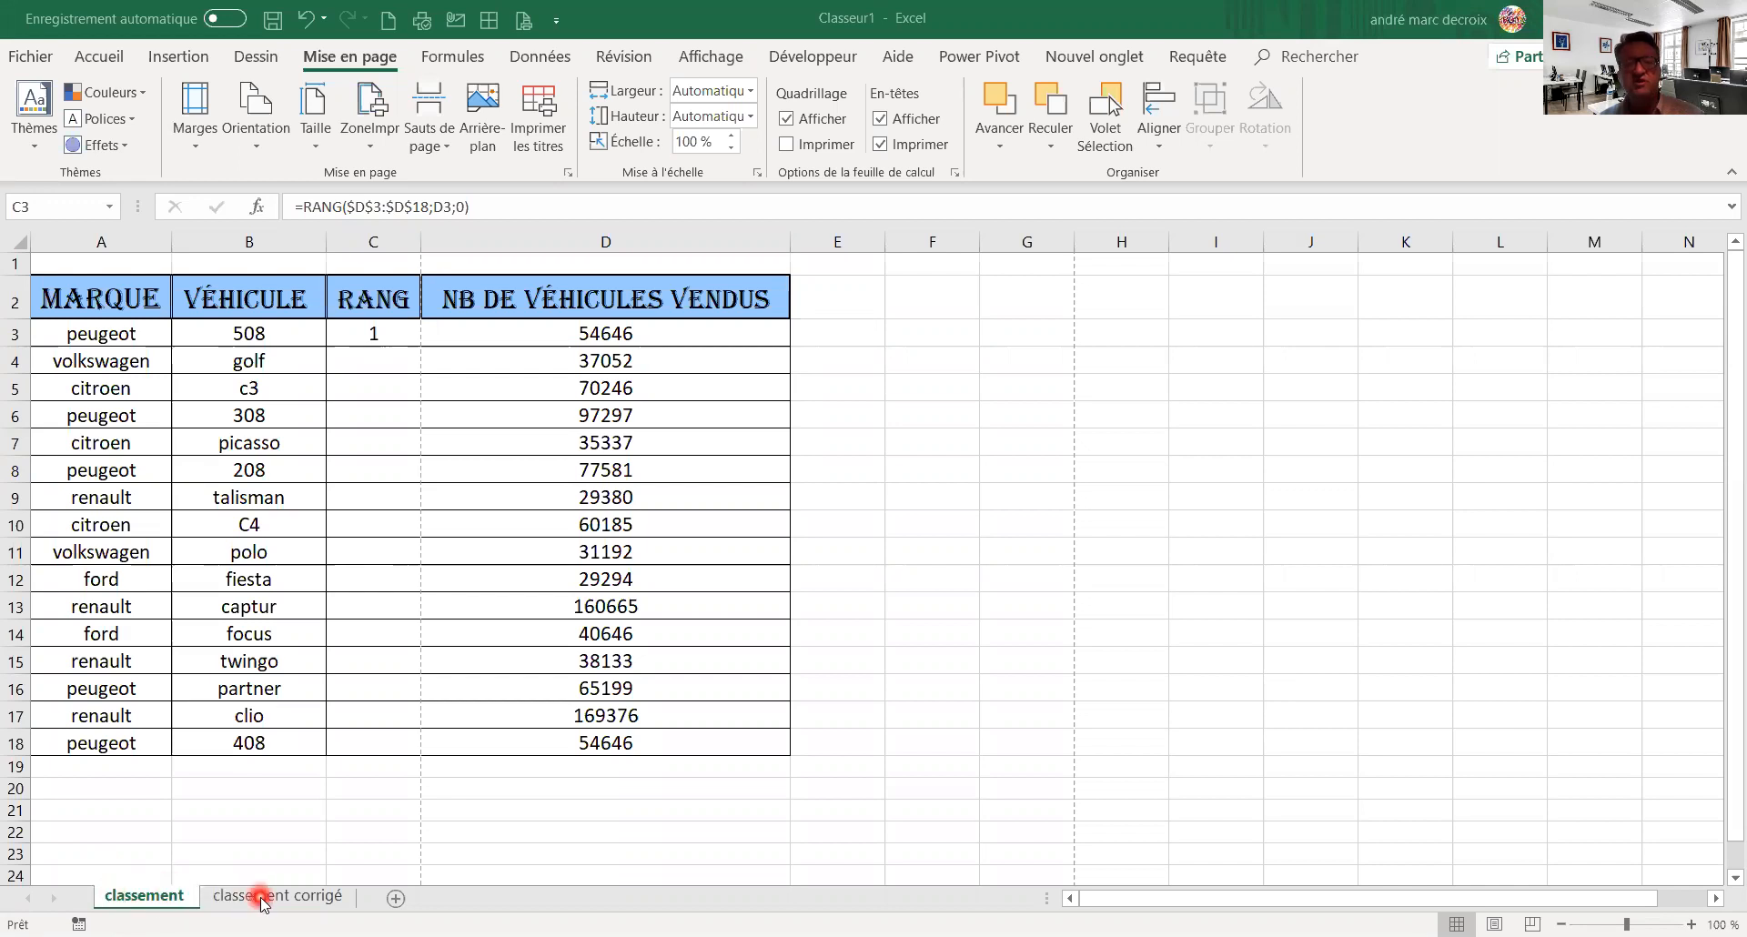
# Step: Clear the existing RANG formula from cell C3
pyautogui.click(387, 338)
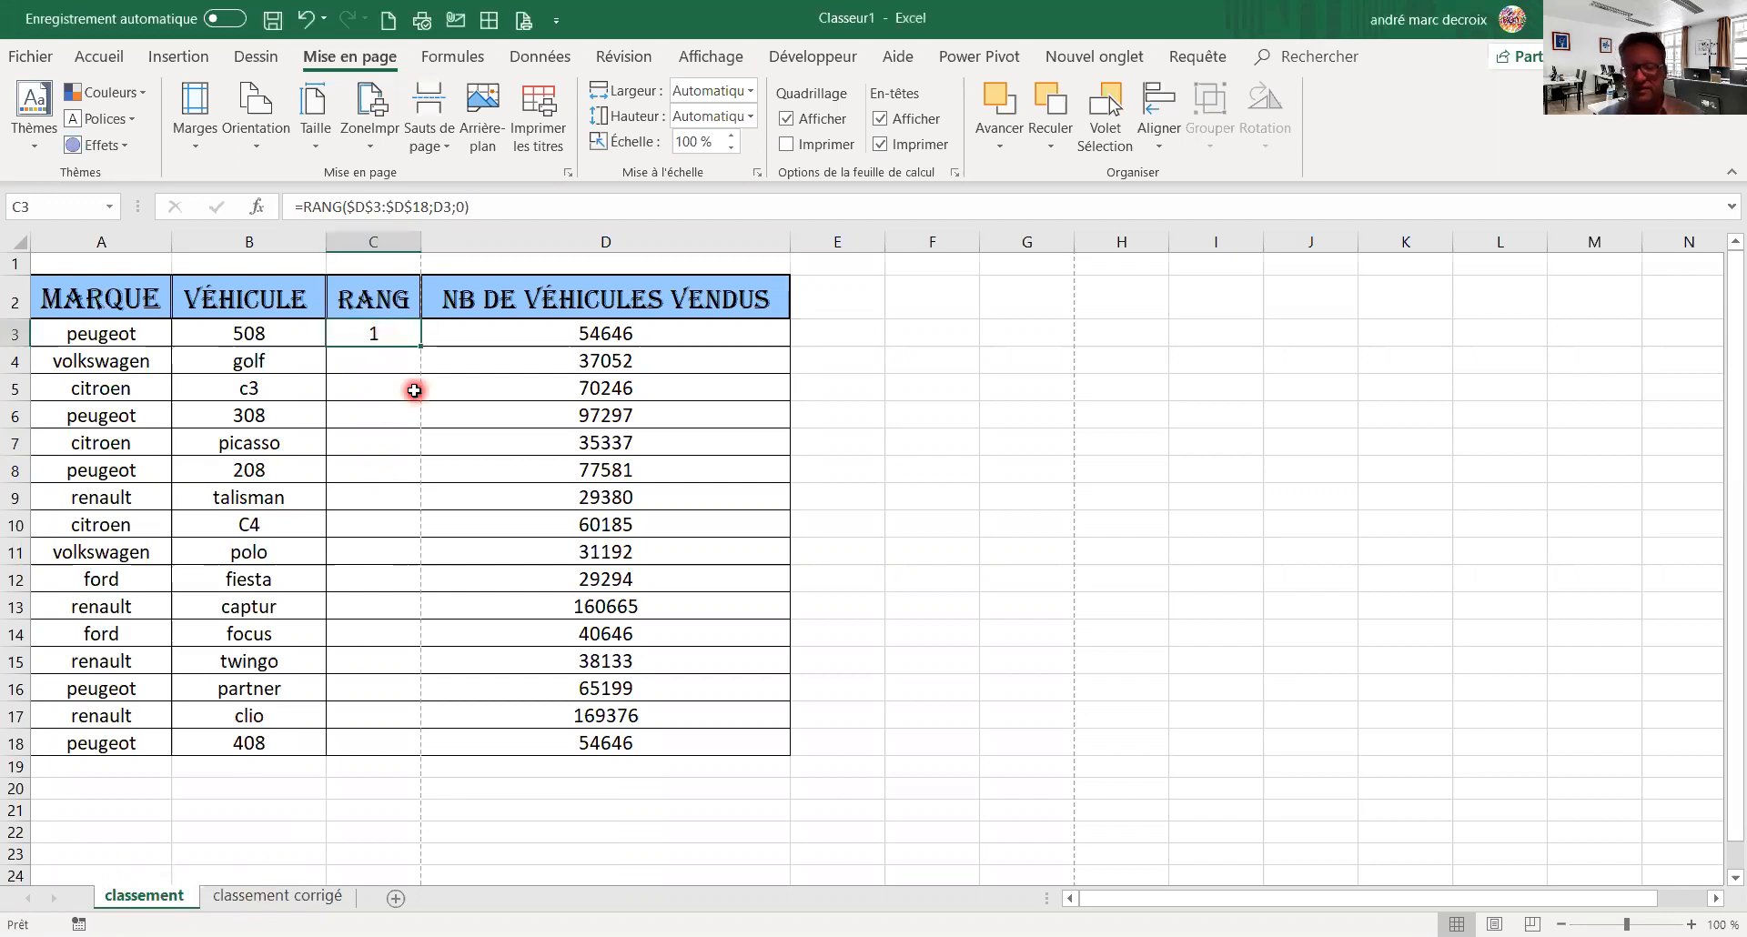
pyautogui.press('F2')
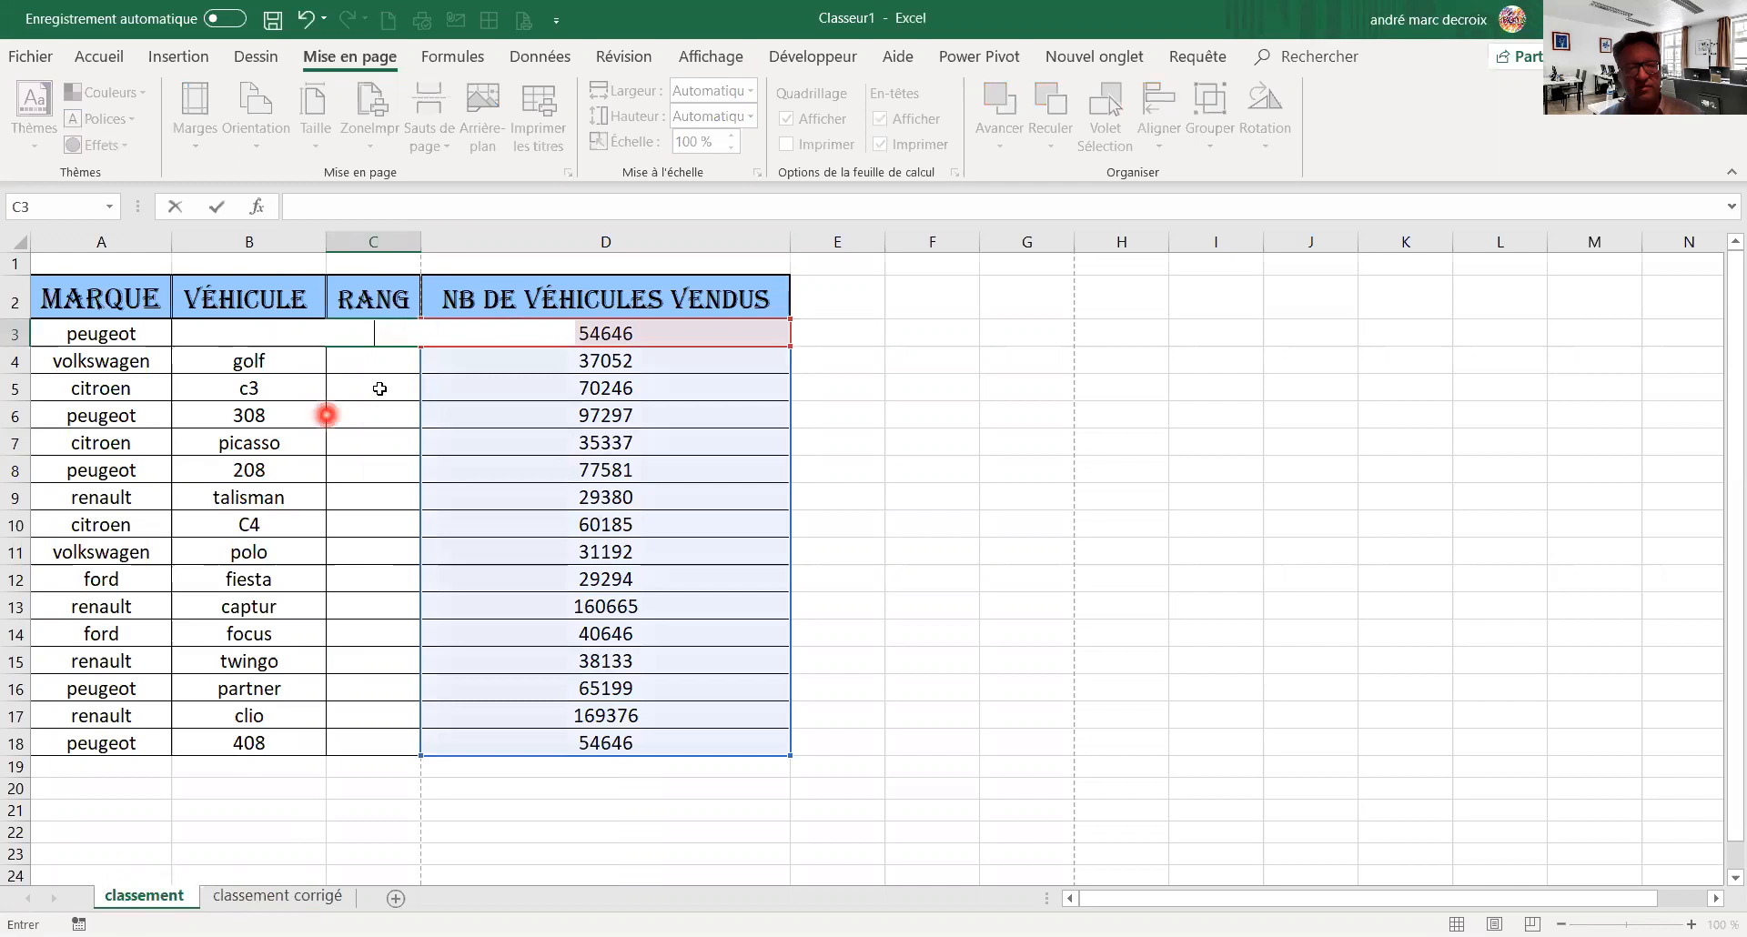
pyautogui.press('Escape')
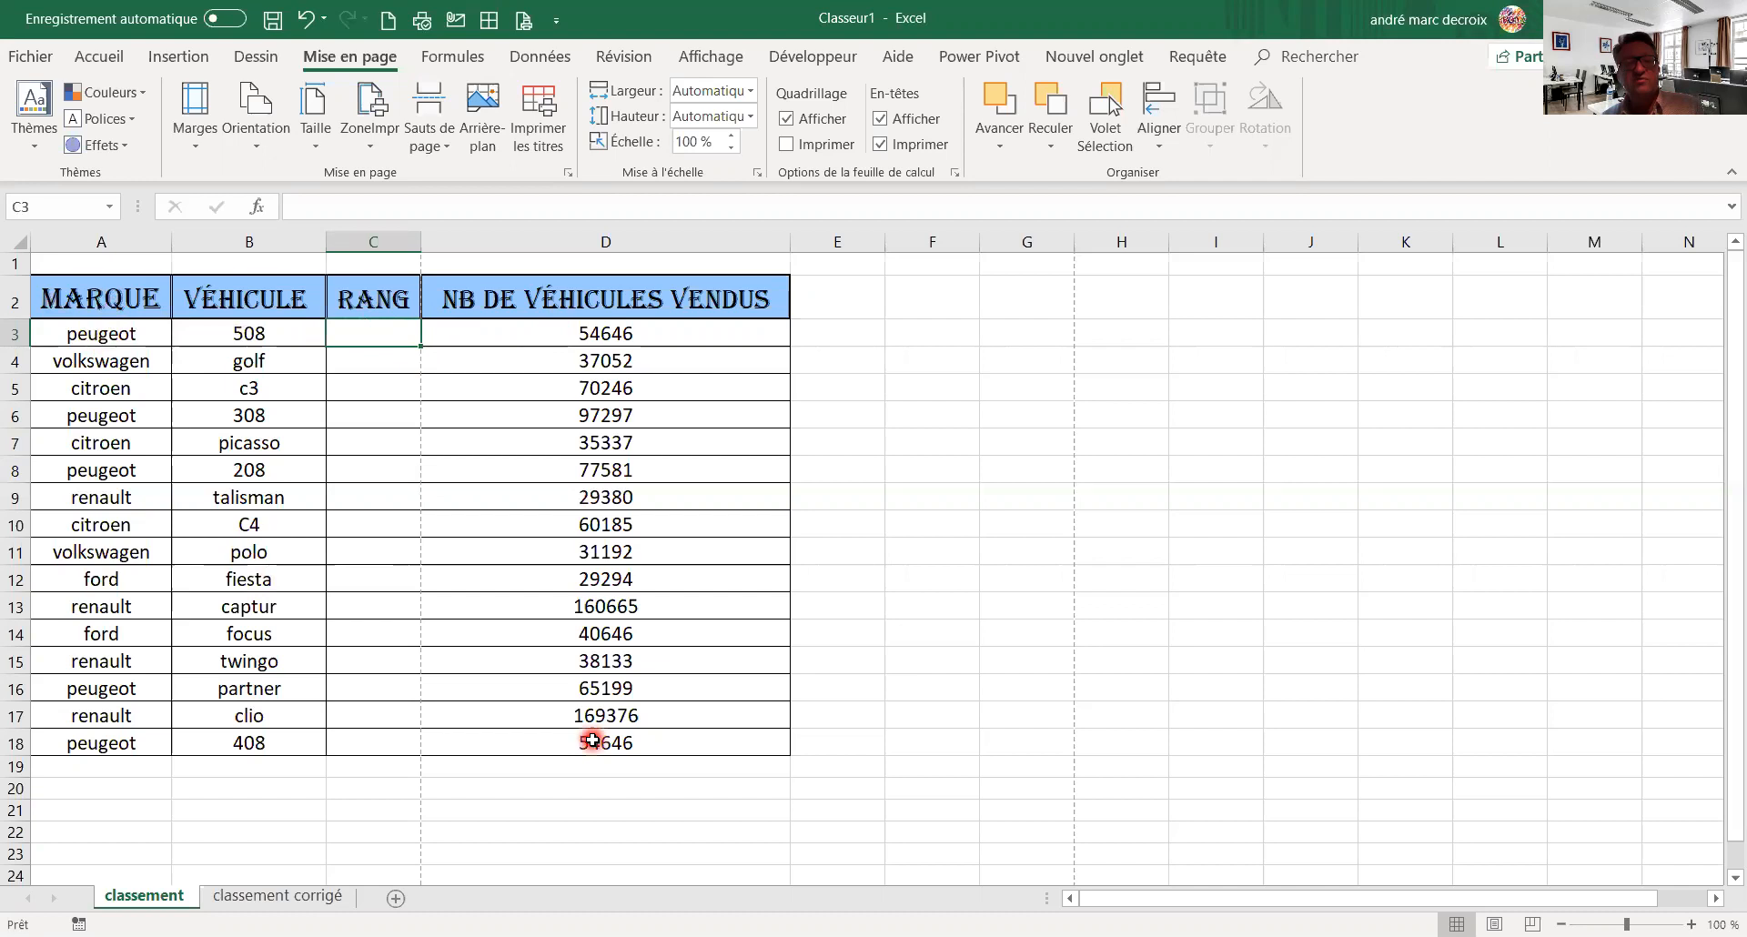
pyautogui.click(503, 334)
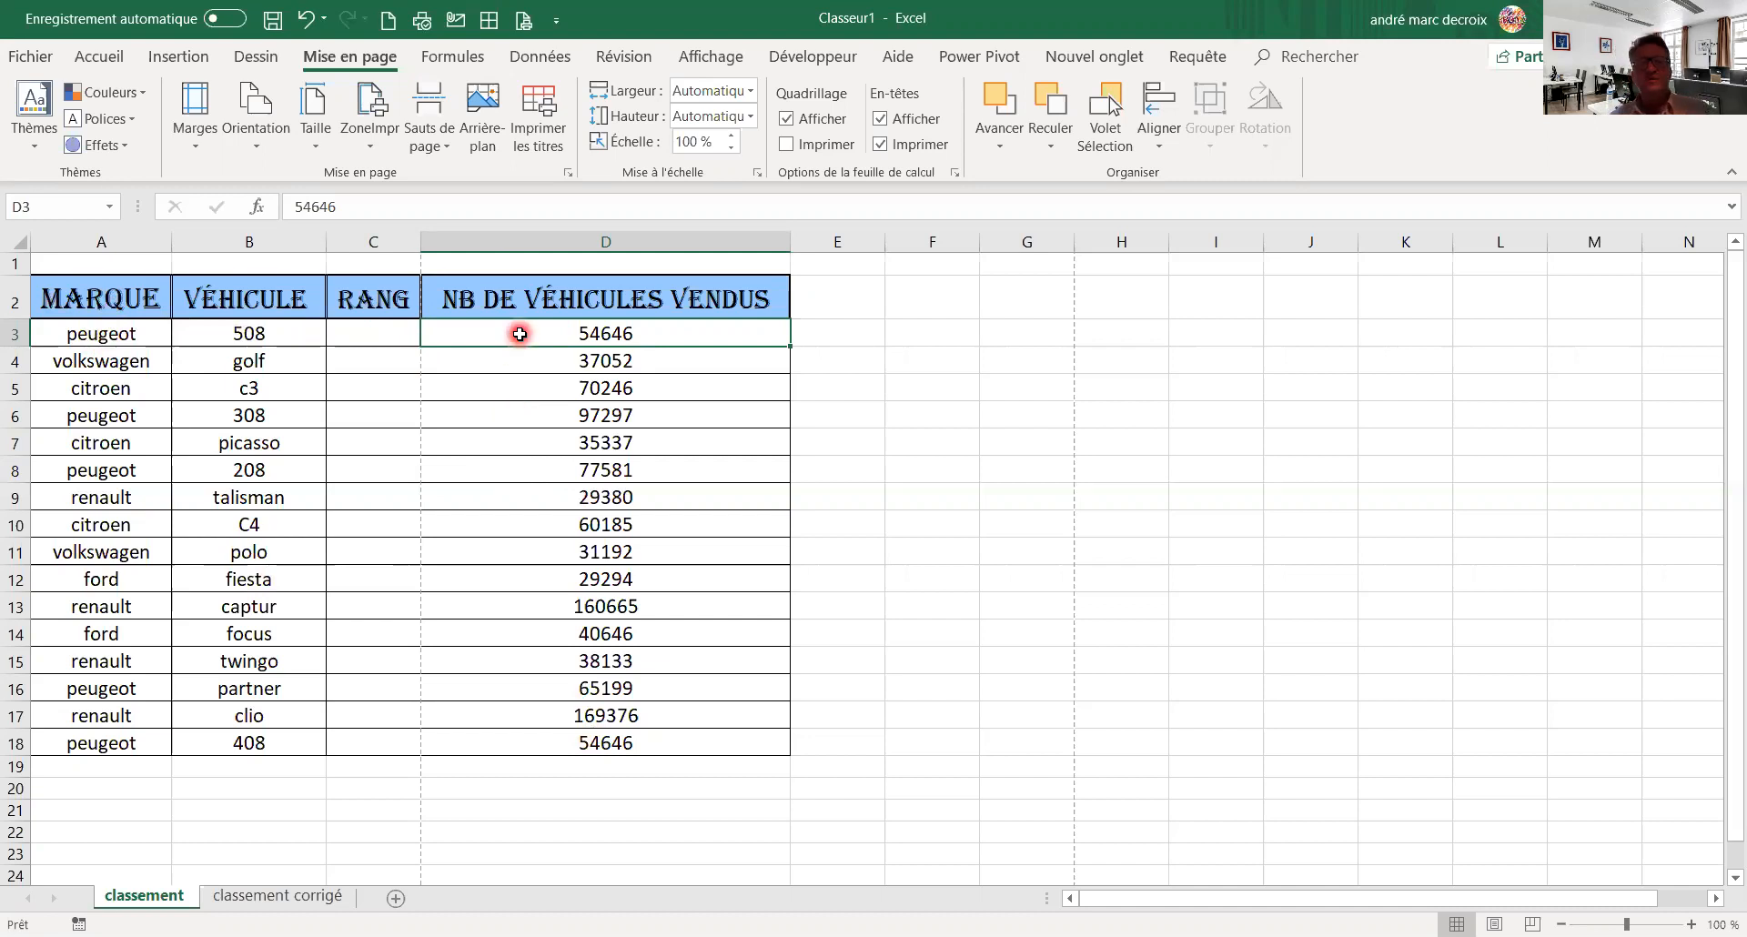
# Step: Start a RANG formula in cell C3 with D3 as the number to rank
pyautogui.click(392, 332)
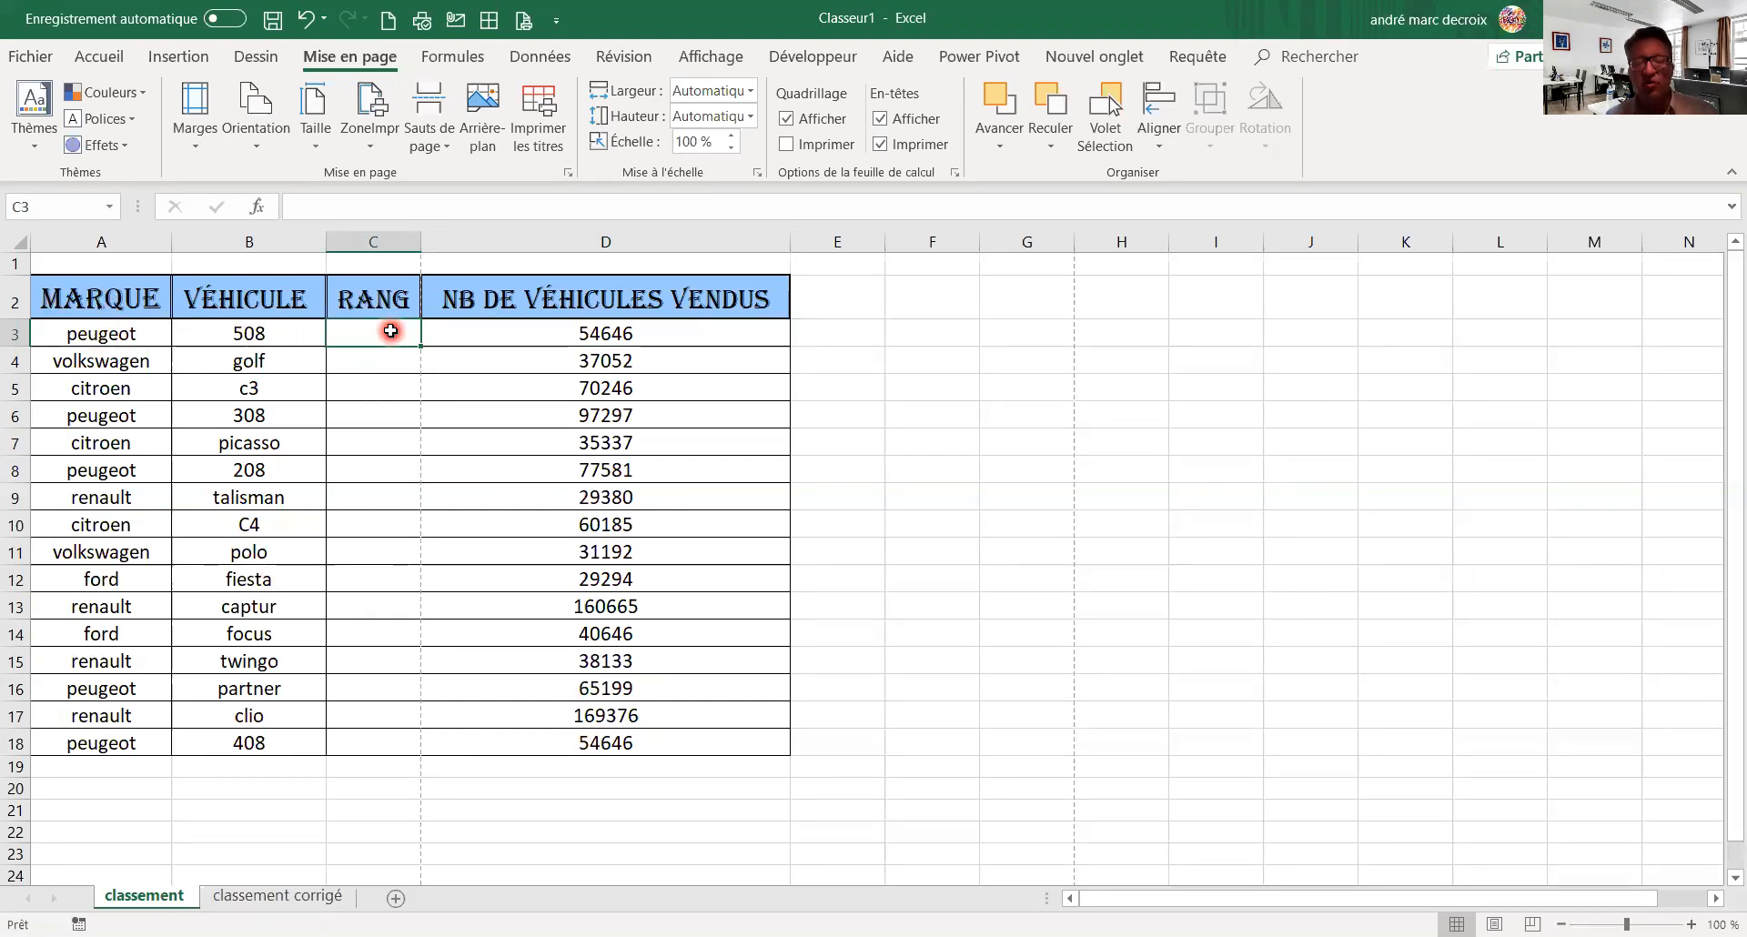
pyautogui.write('=')
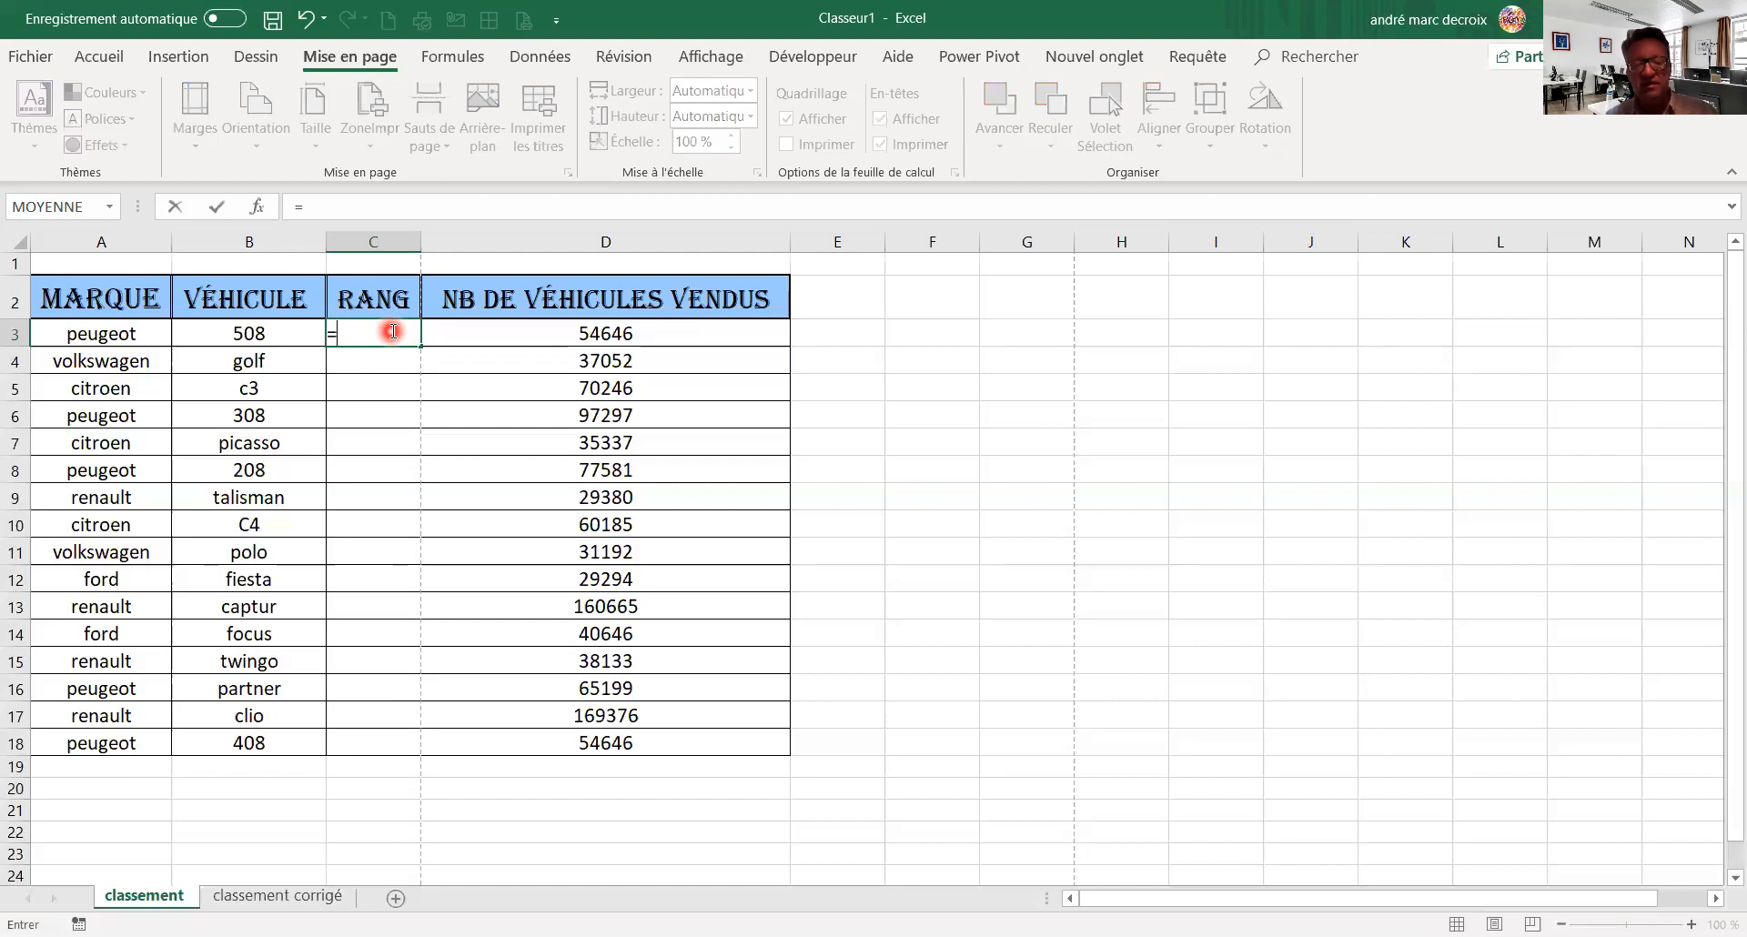
pyautogui.write('rang')
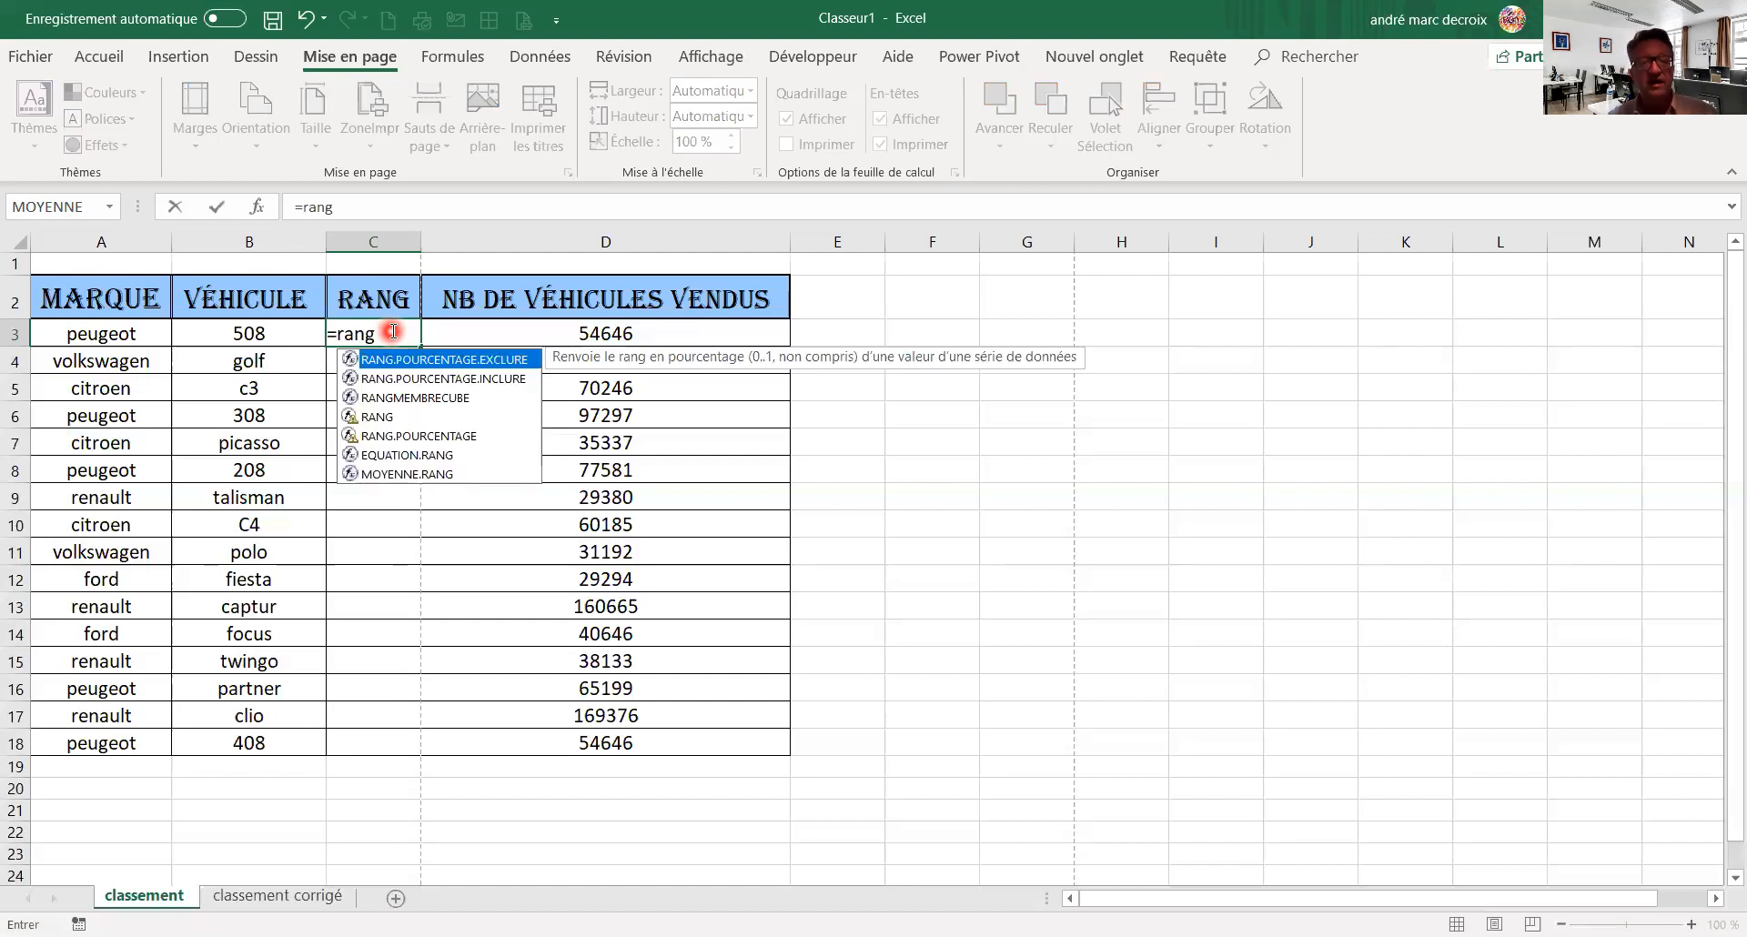
pyautogui.click(387, 420)
pyautogui.doubleClick(387, 420)
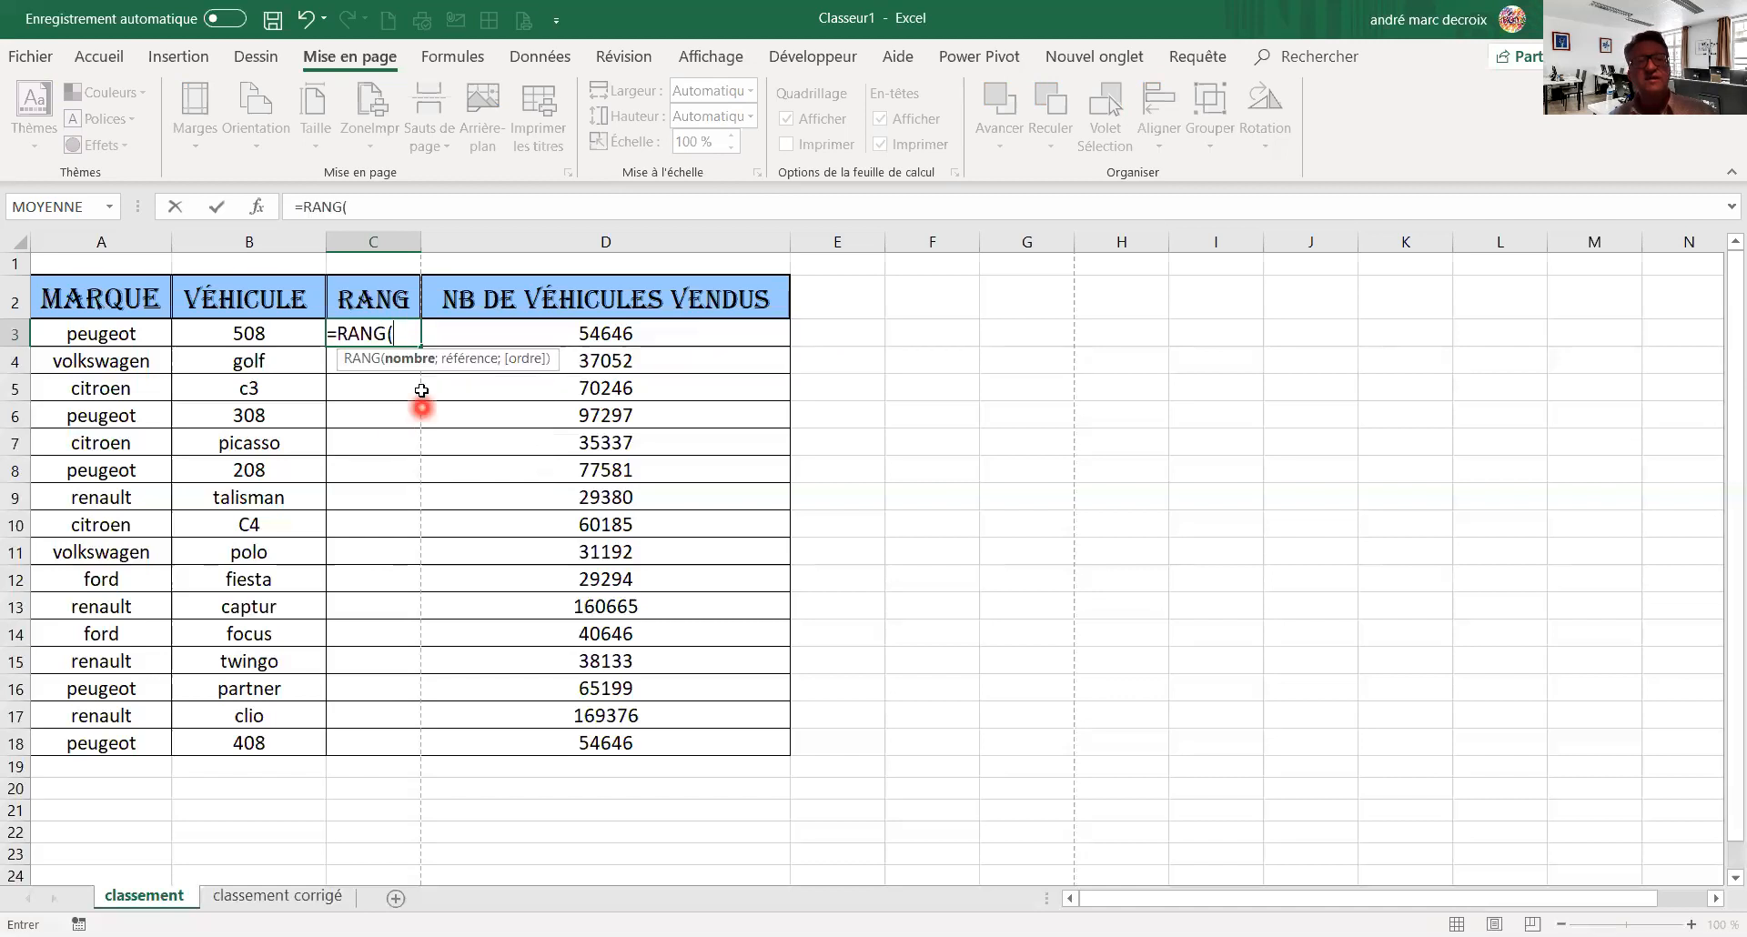
pyautogui.click(534, 336)
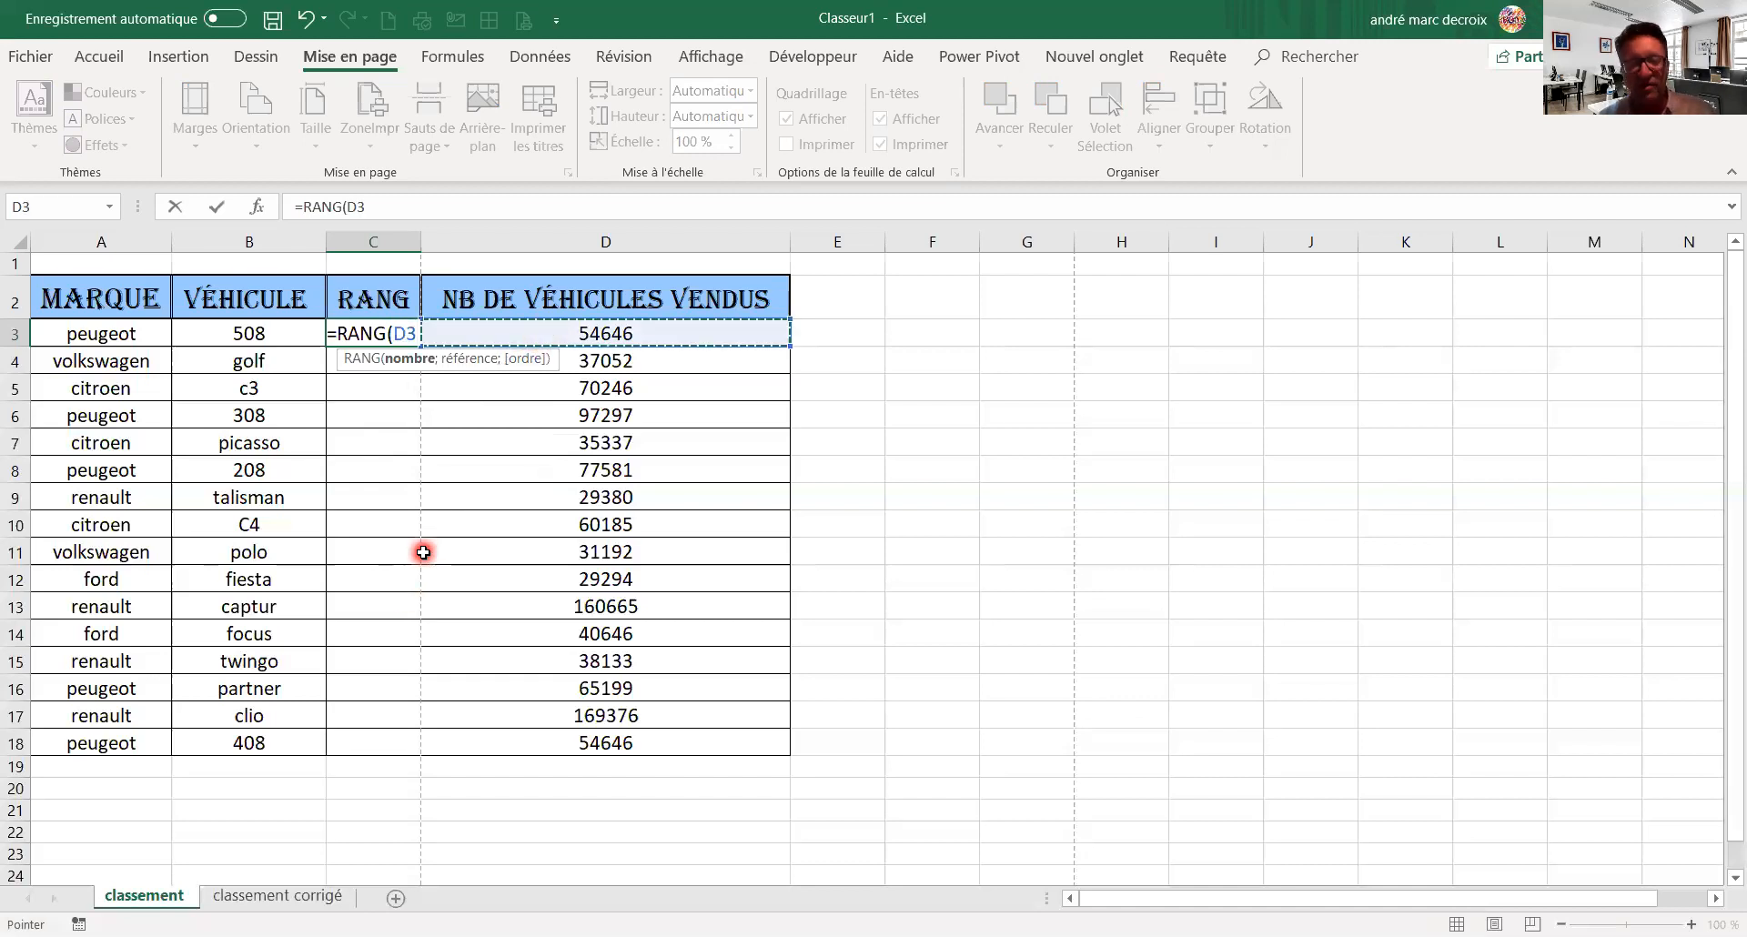
# Step: Add the sales figures in D3:D18 as the reference argument of the RANG formula
pyautogui.write(';')
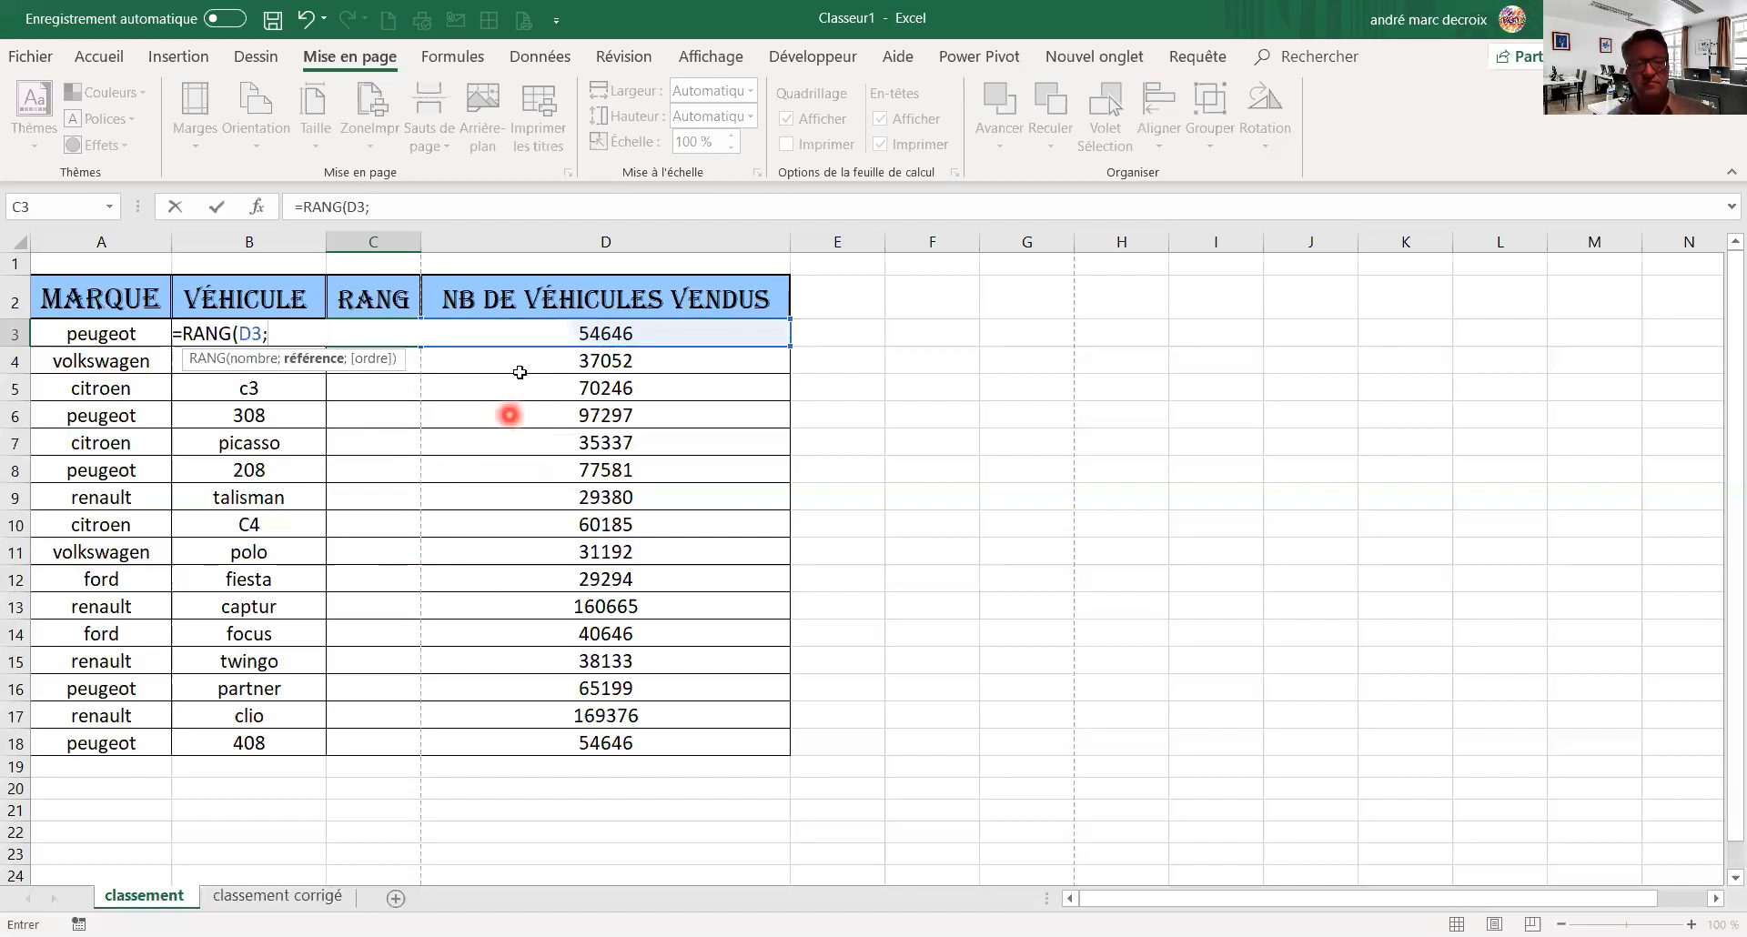
pyautogui.press('F2')
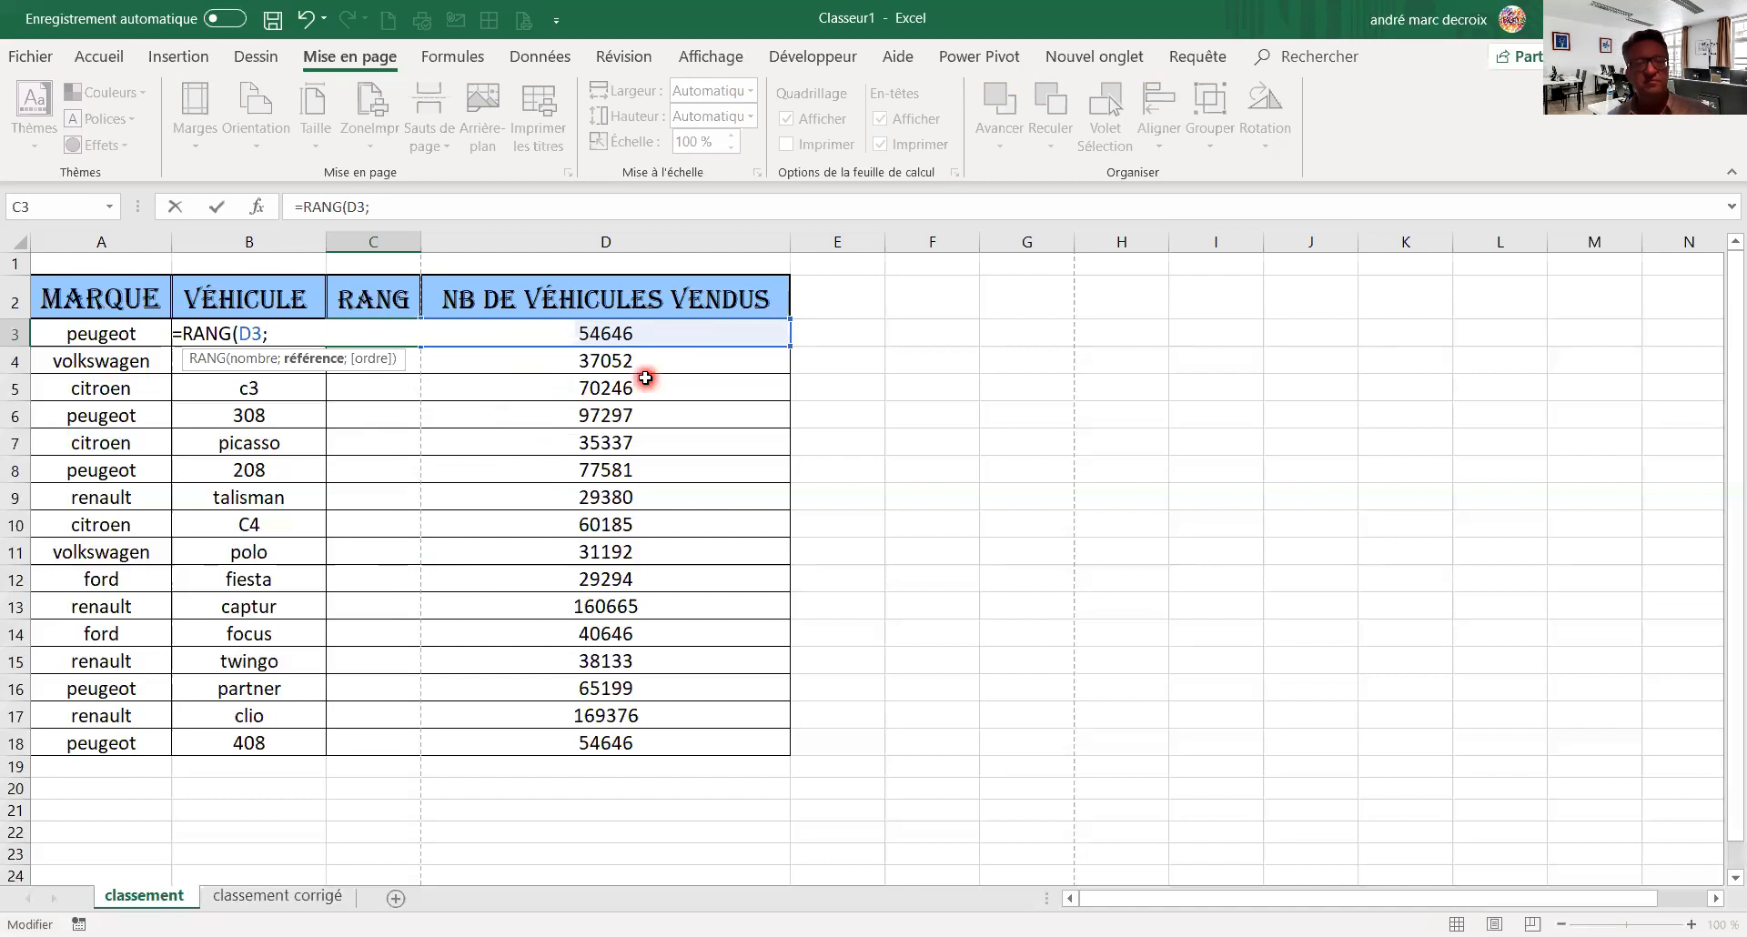
pyautogui.click(658, 344)
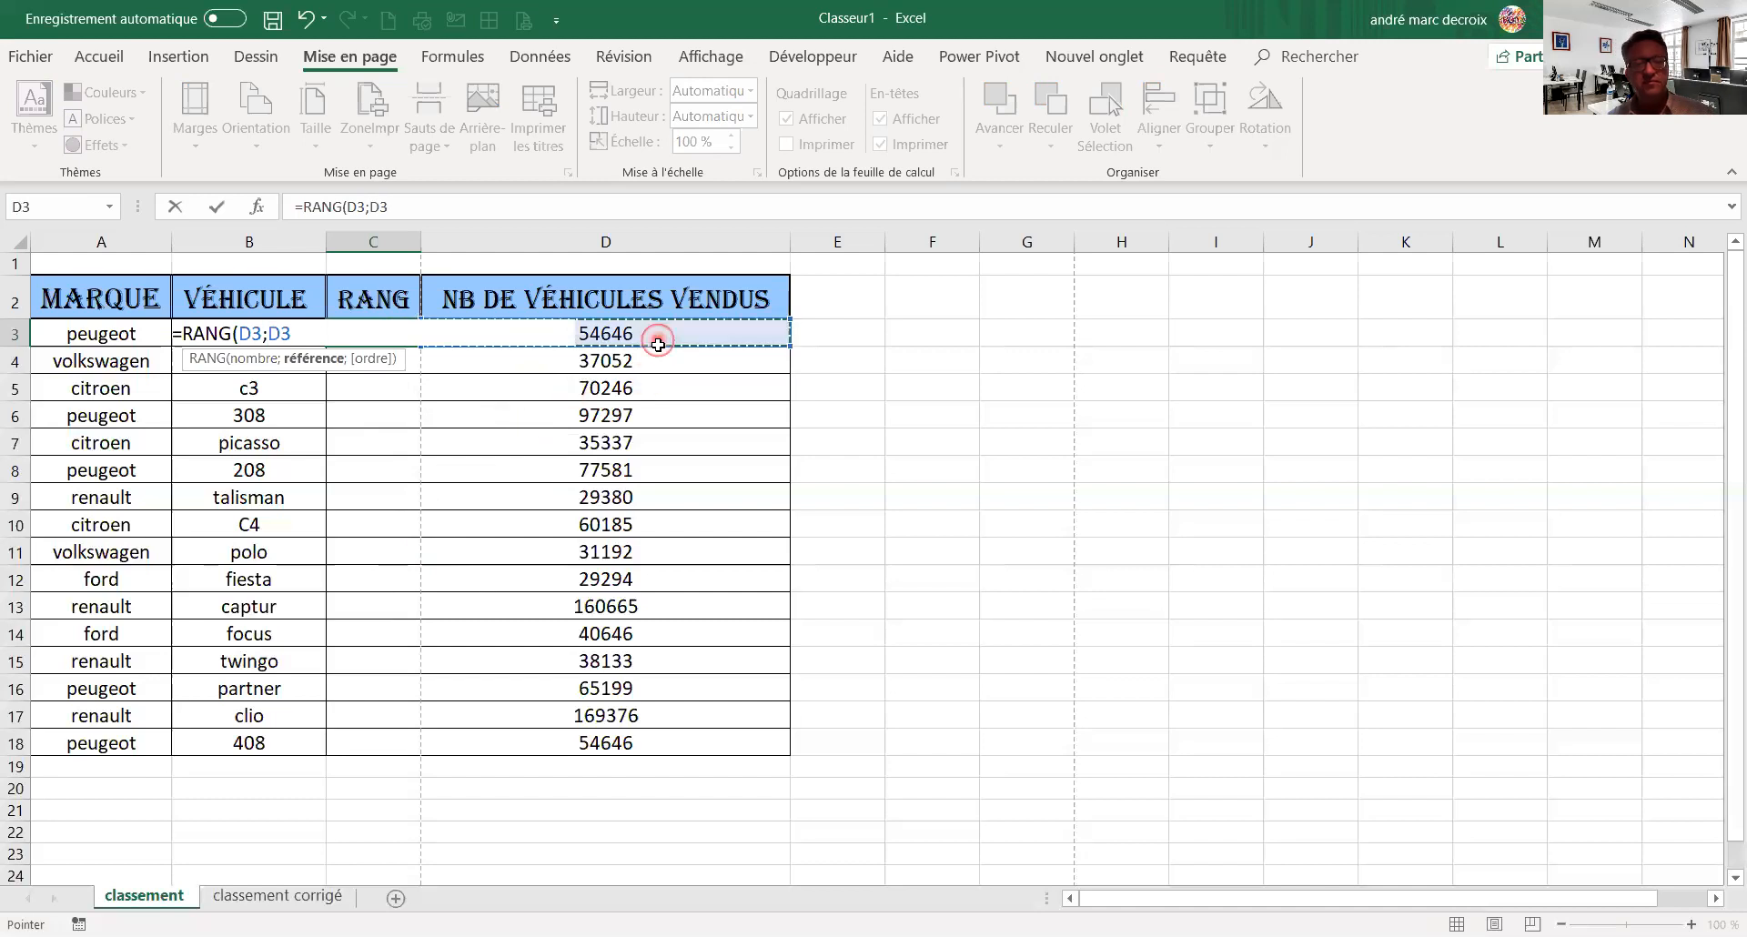
pyautogui.moveTo(658, 344); pyautogui.dragTo(628, 742)
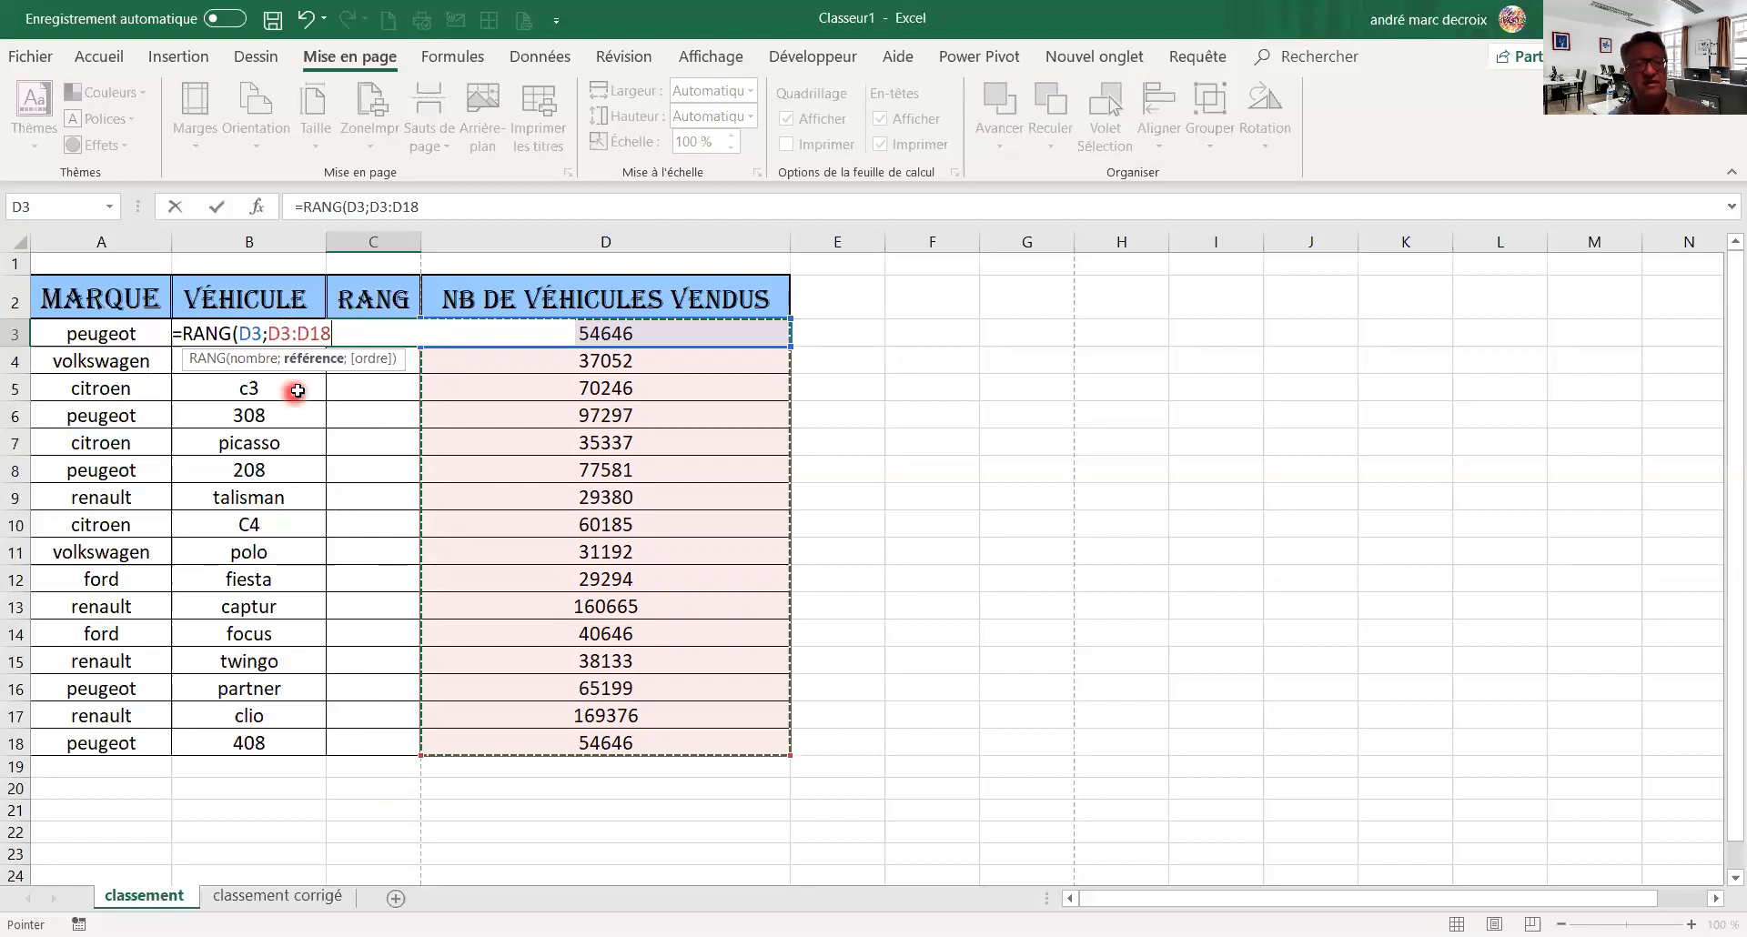
# Step: Make the formula's reference range absolute as $D$3:$D$18
pyautogui.click(364, 206)
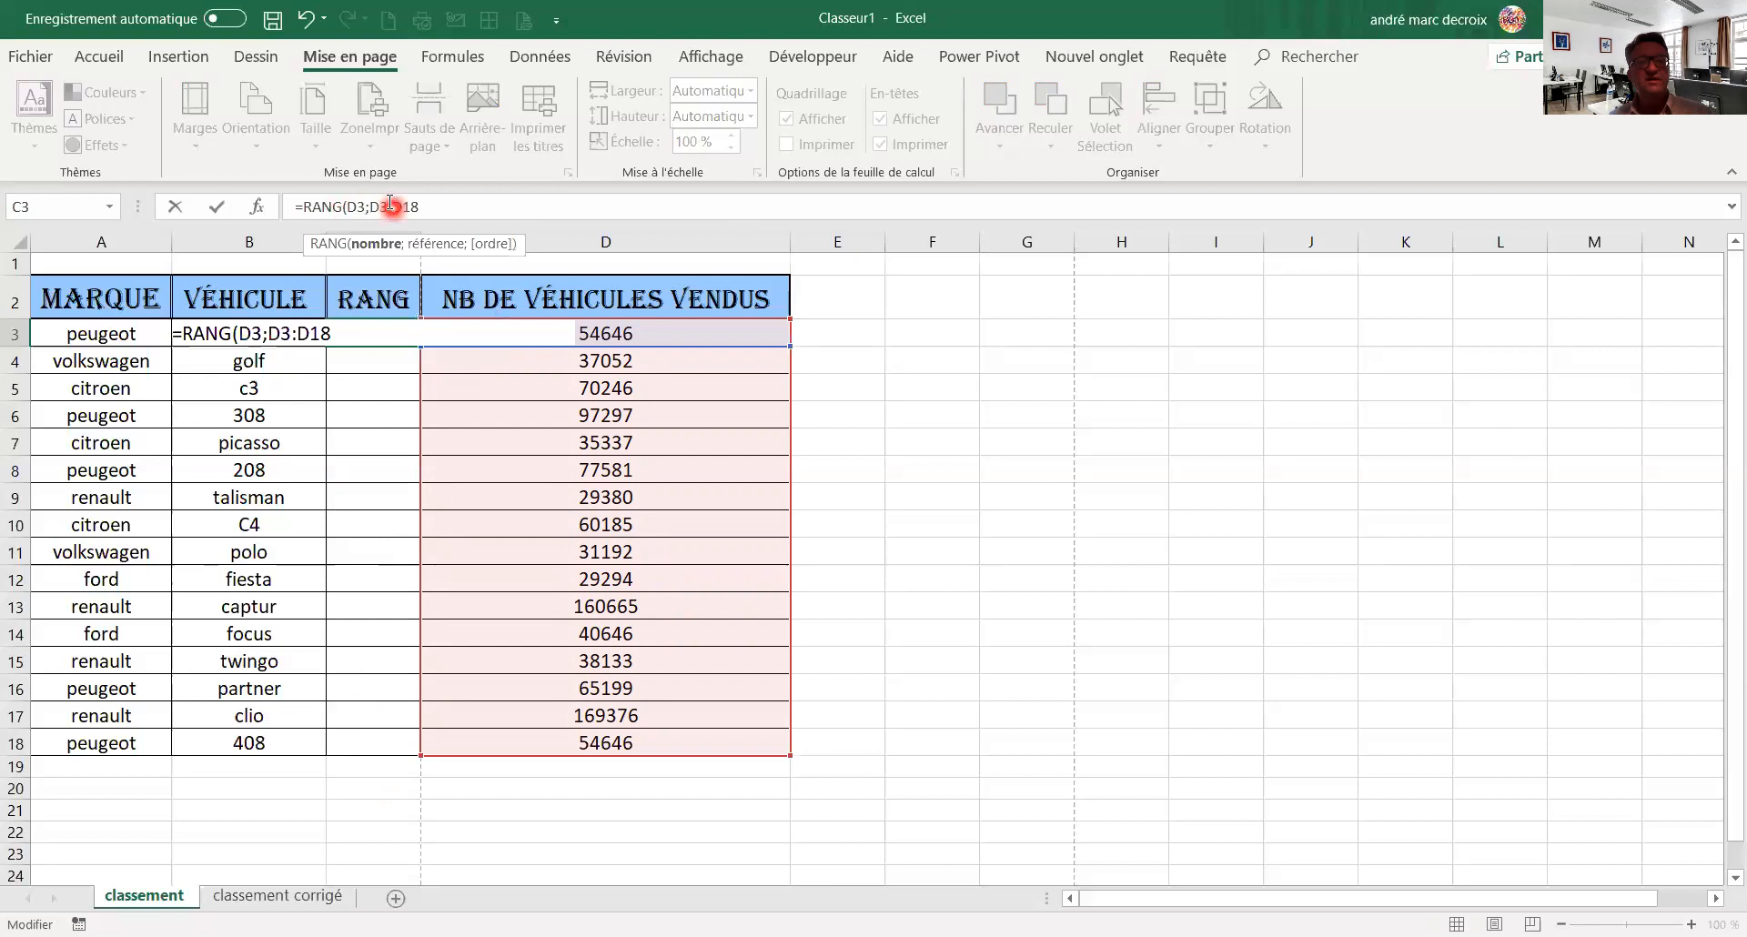
pyautogui.click(389, 203)
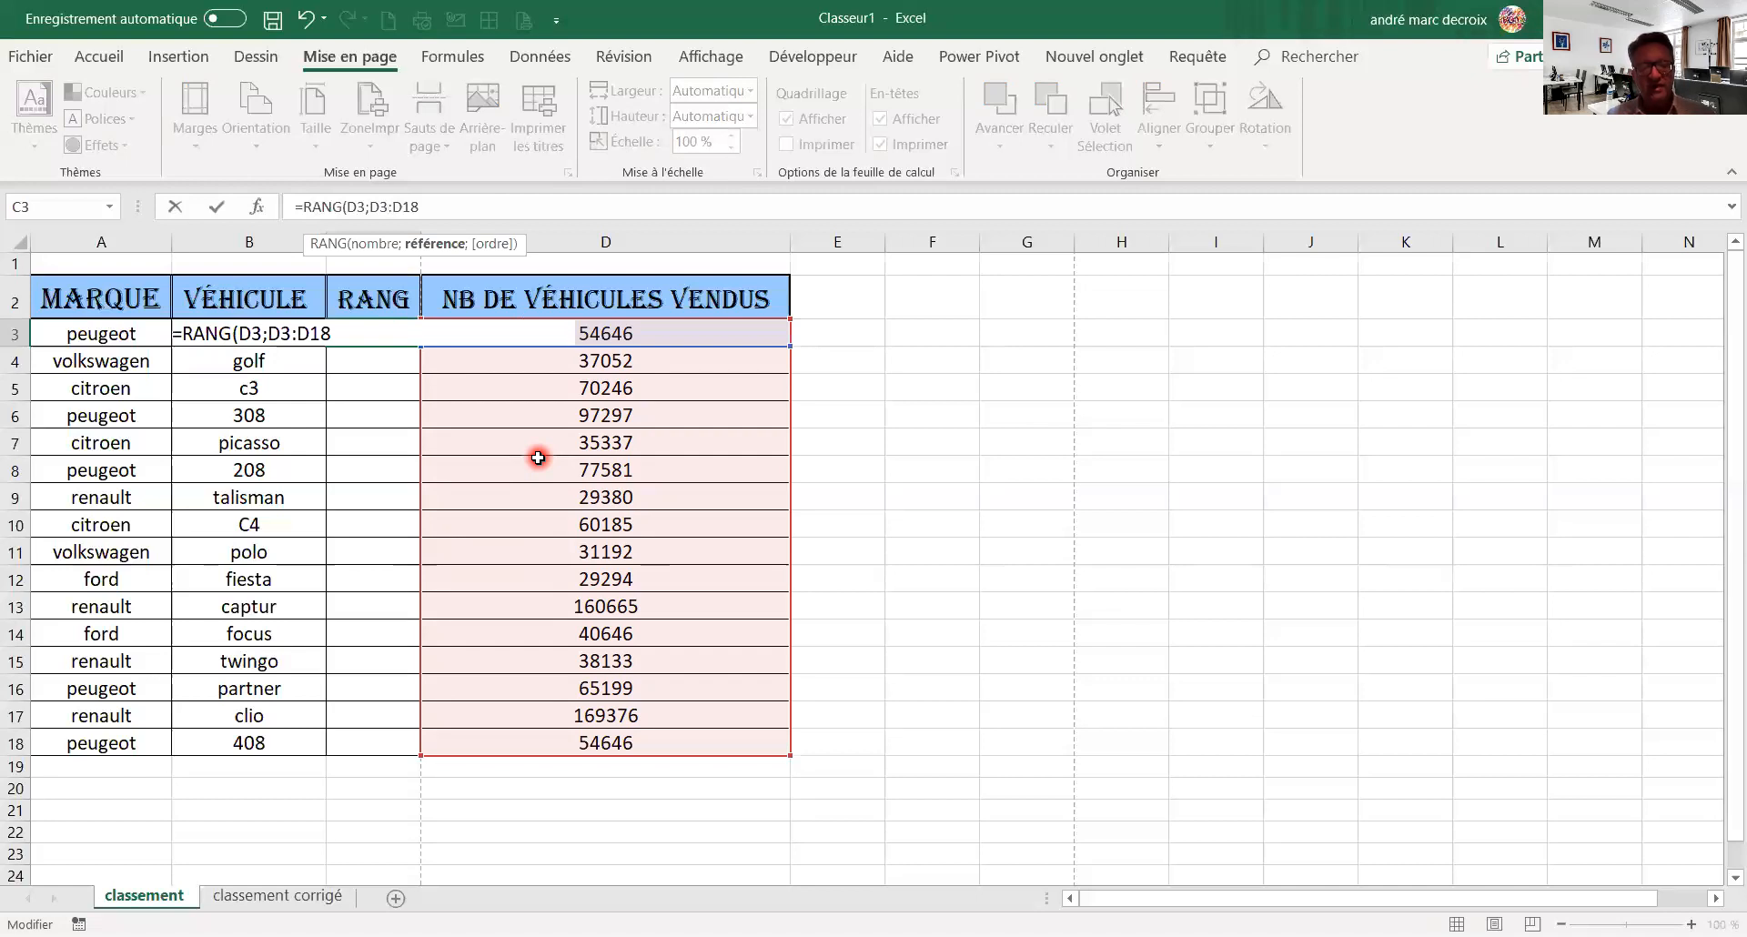
pyautogui.press('F4')
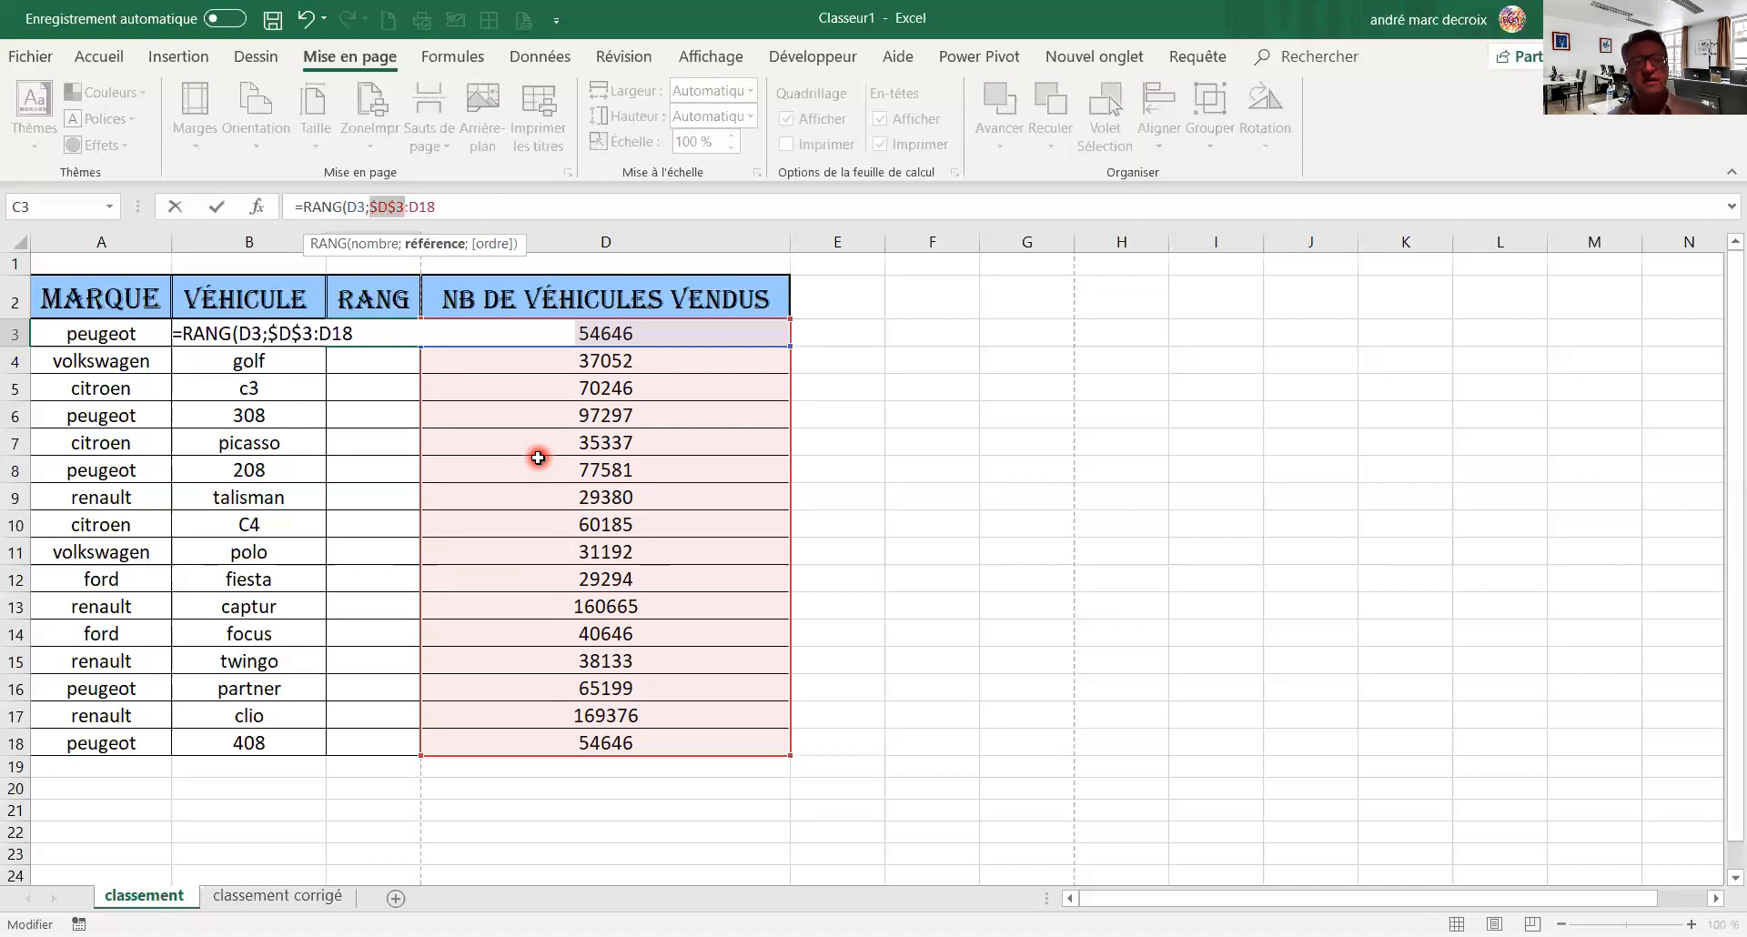
pyautogui.click(442, 211)
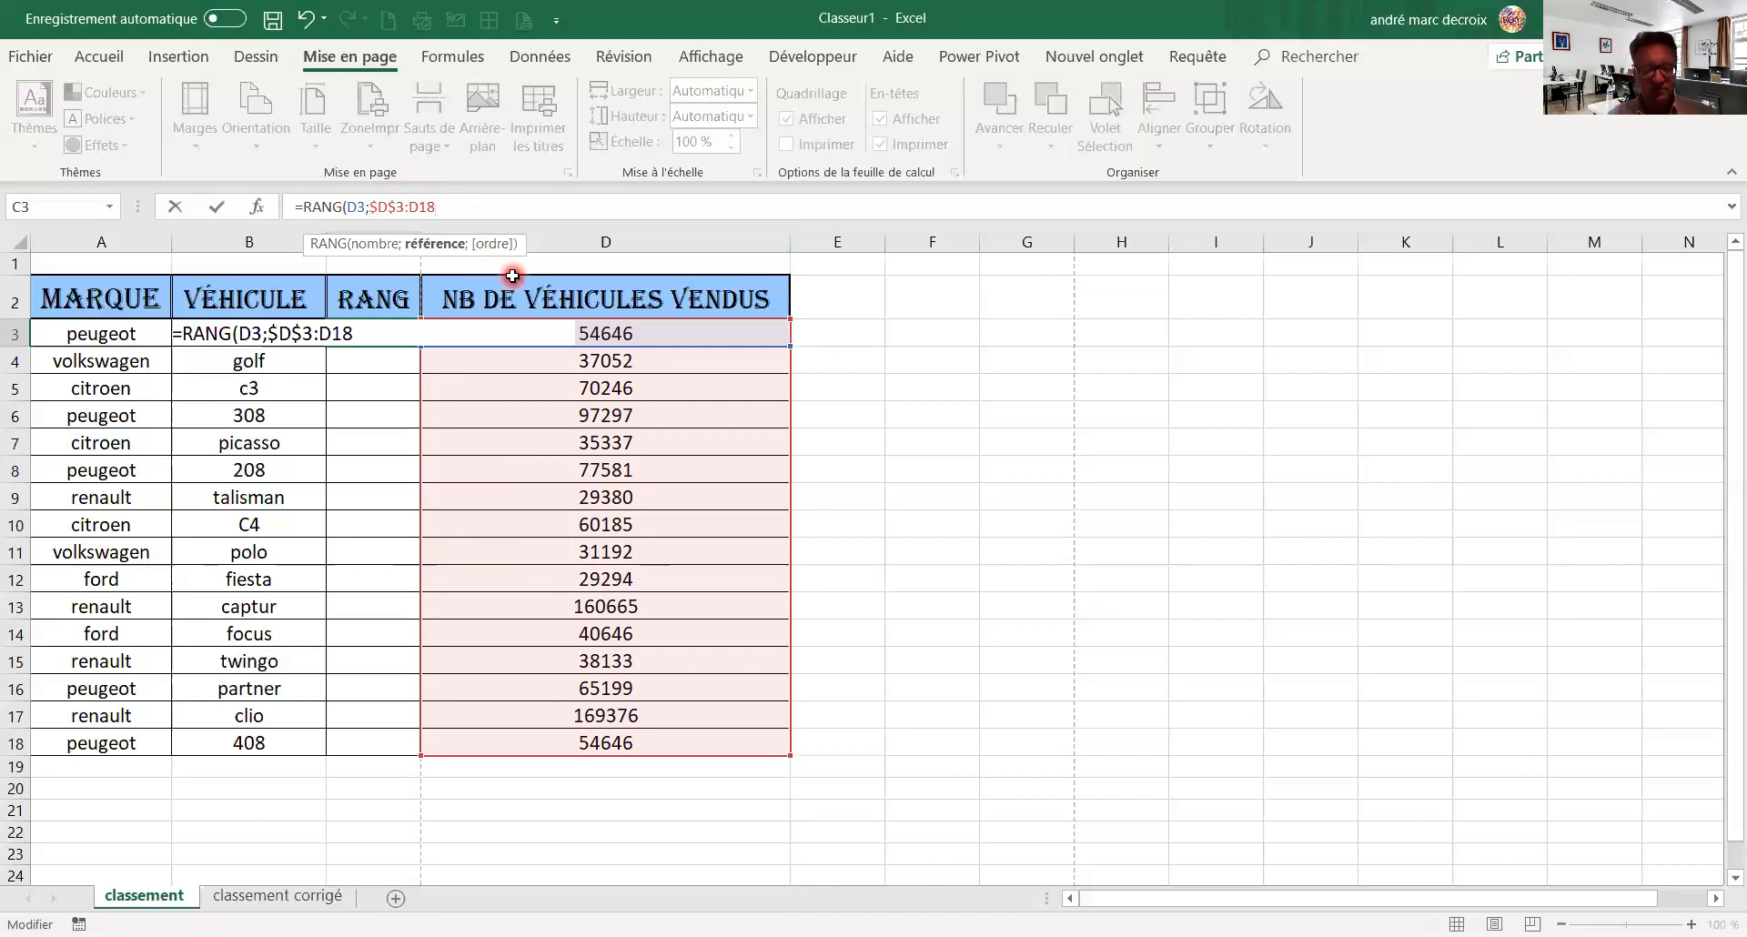
pyautogui.press('F4')
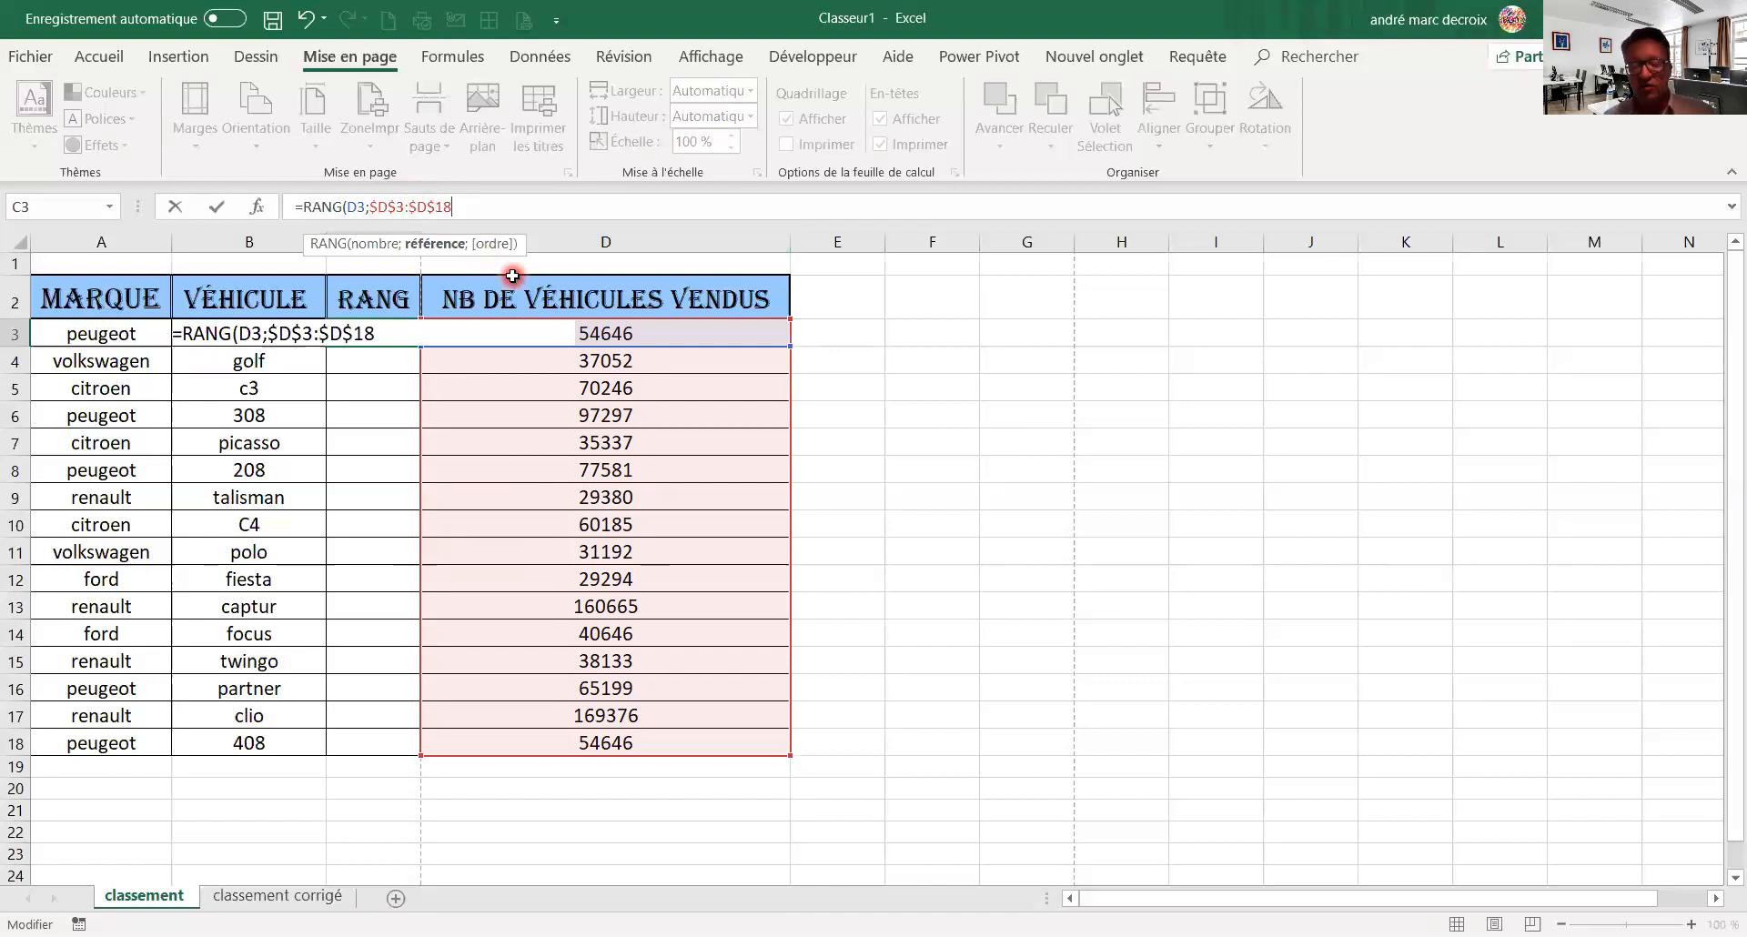
# Step: Set the order argument to 0 (Décroissant) and complete the RANG formula in C3
pyautogui.write(';')
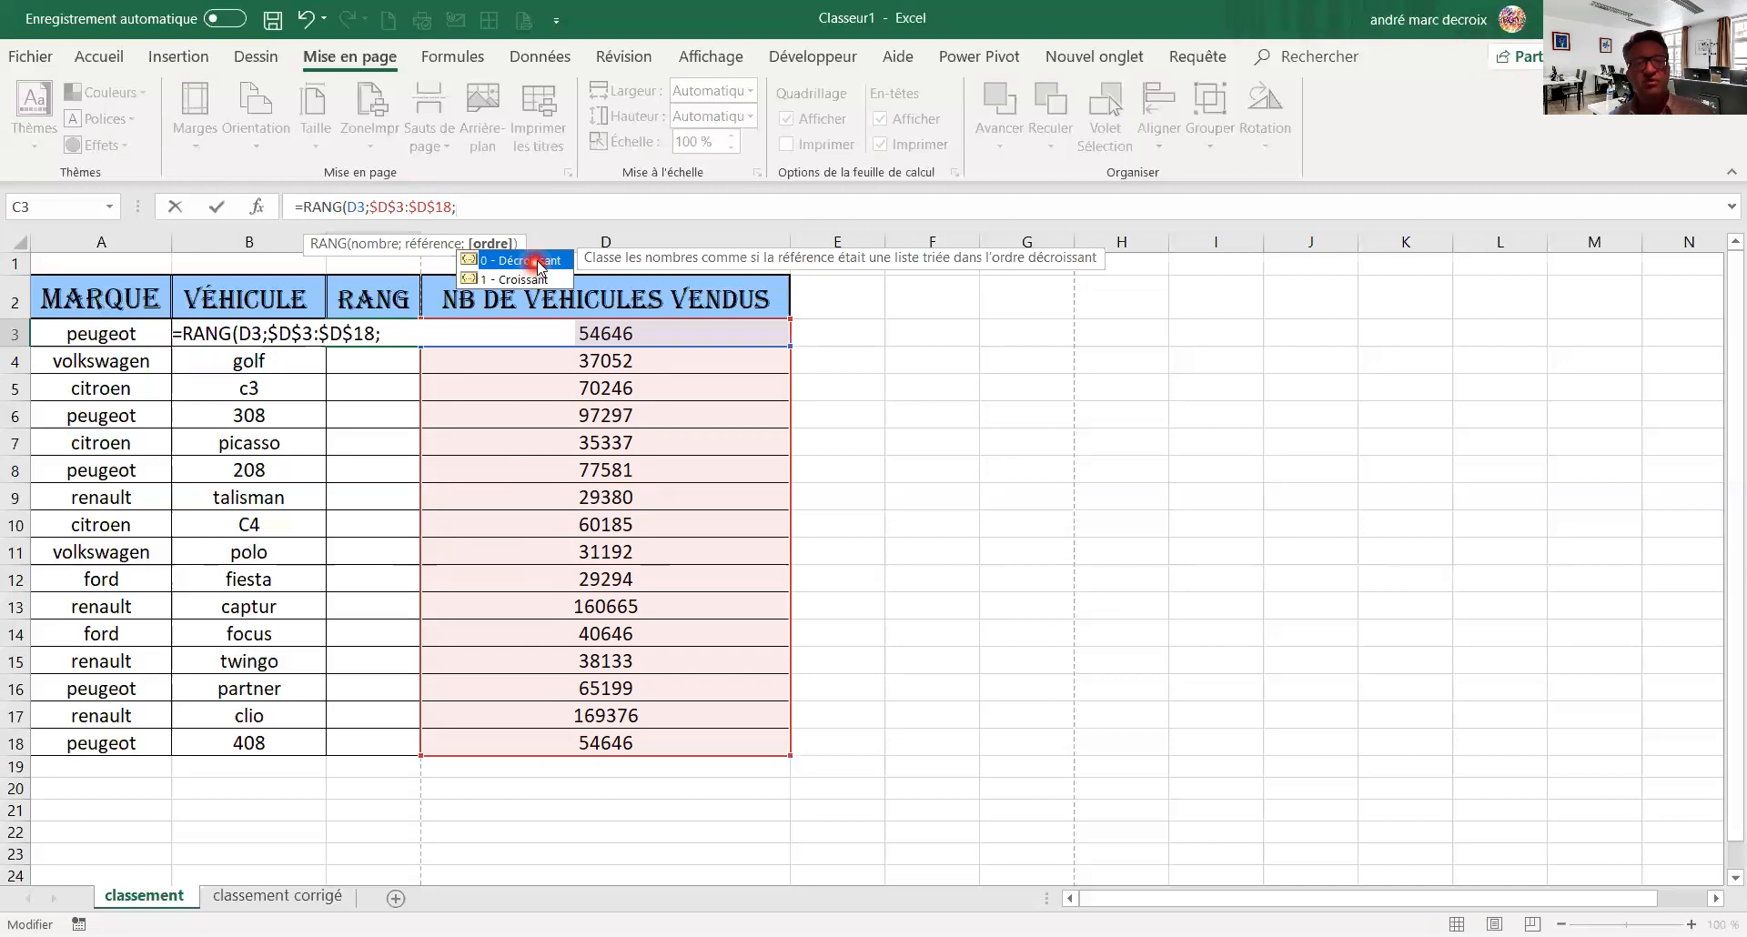
pyautogui.click(538, 263)
pyautogui.click(538, 264)
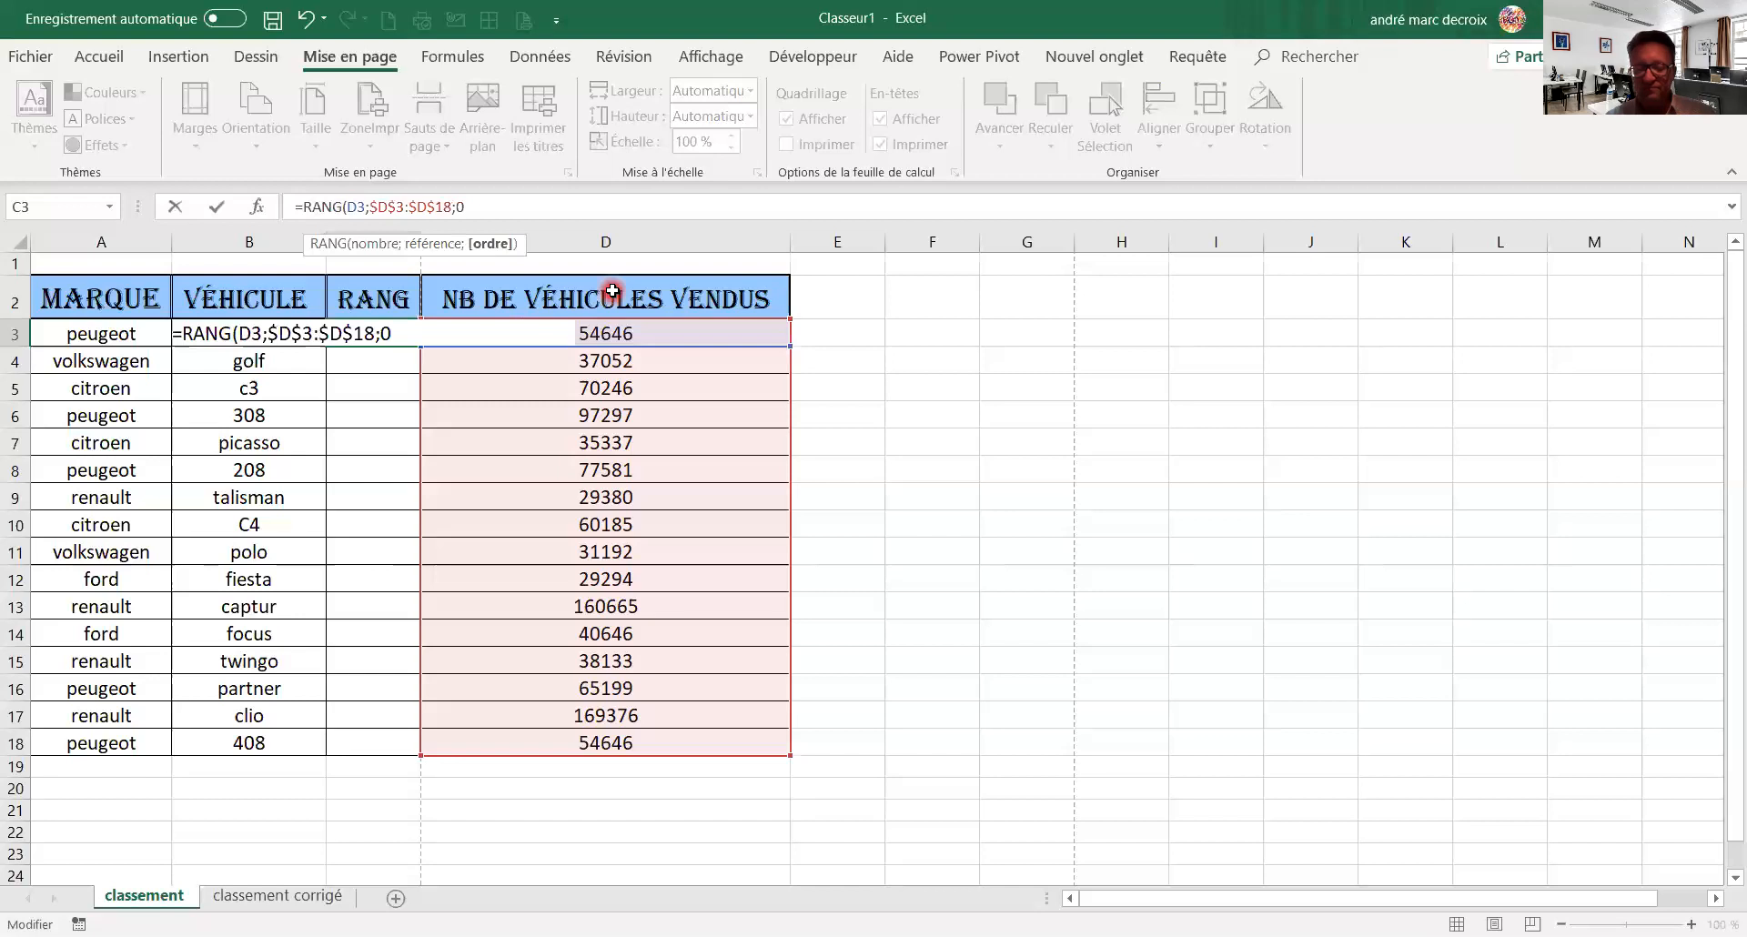
pyautogui.write(')')
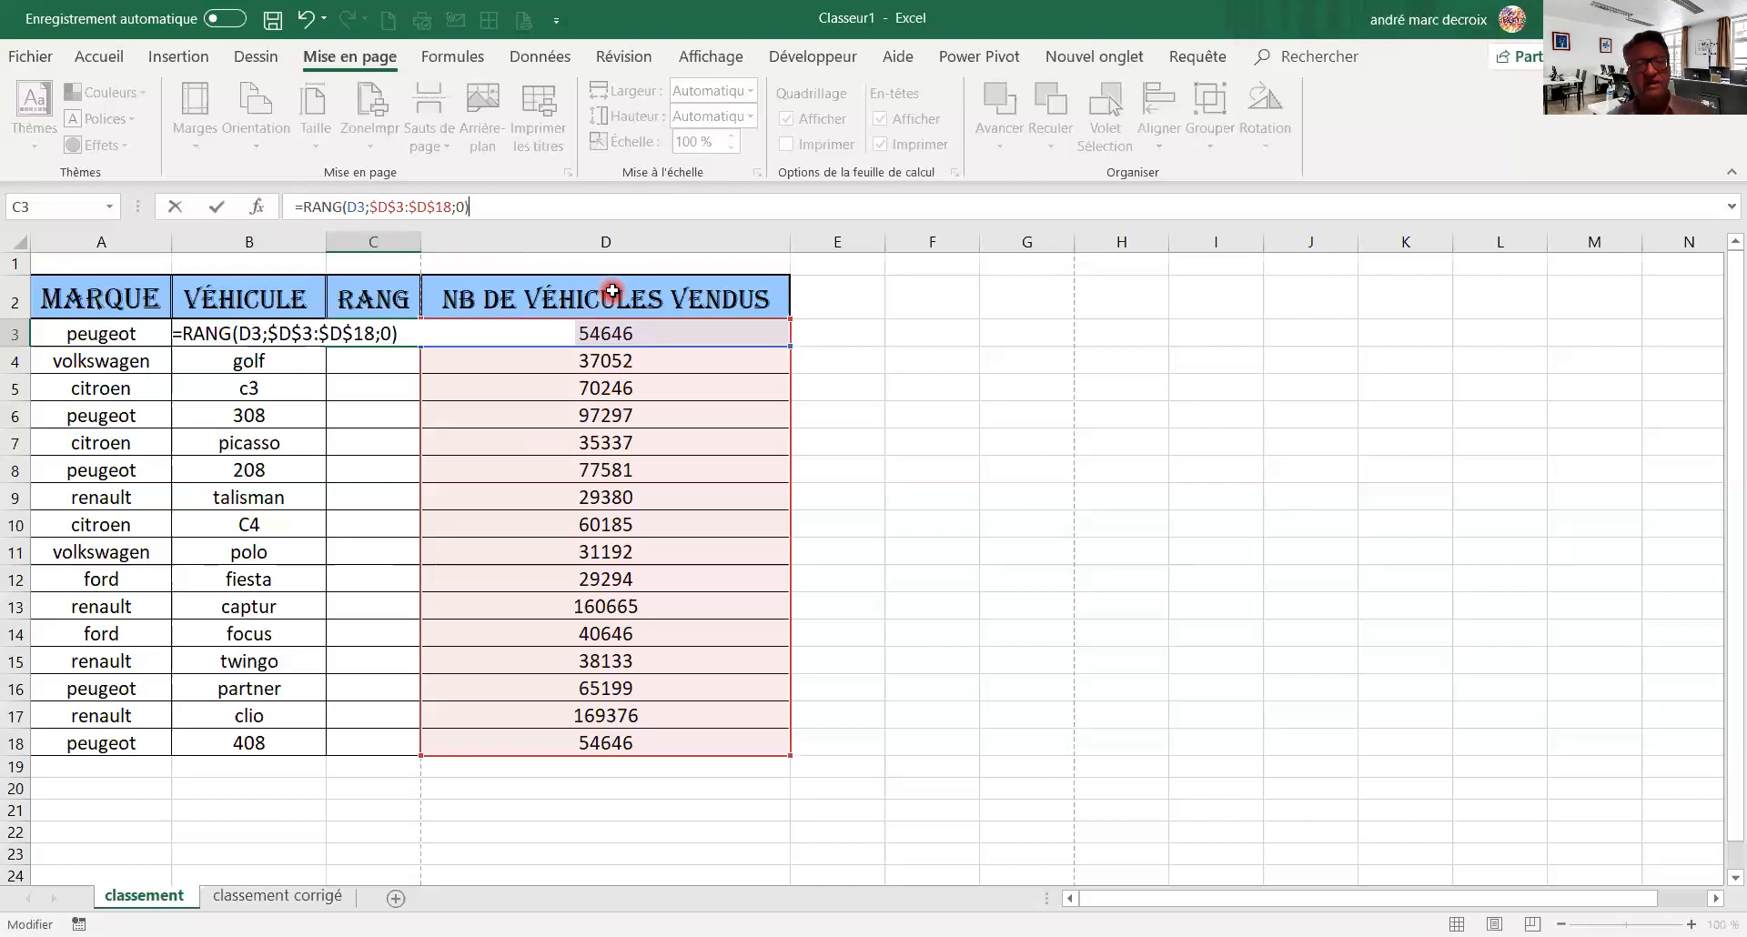
pyautogui.hotkey('ctrl', 'Return')
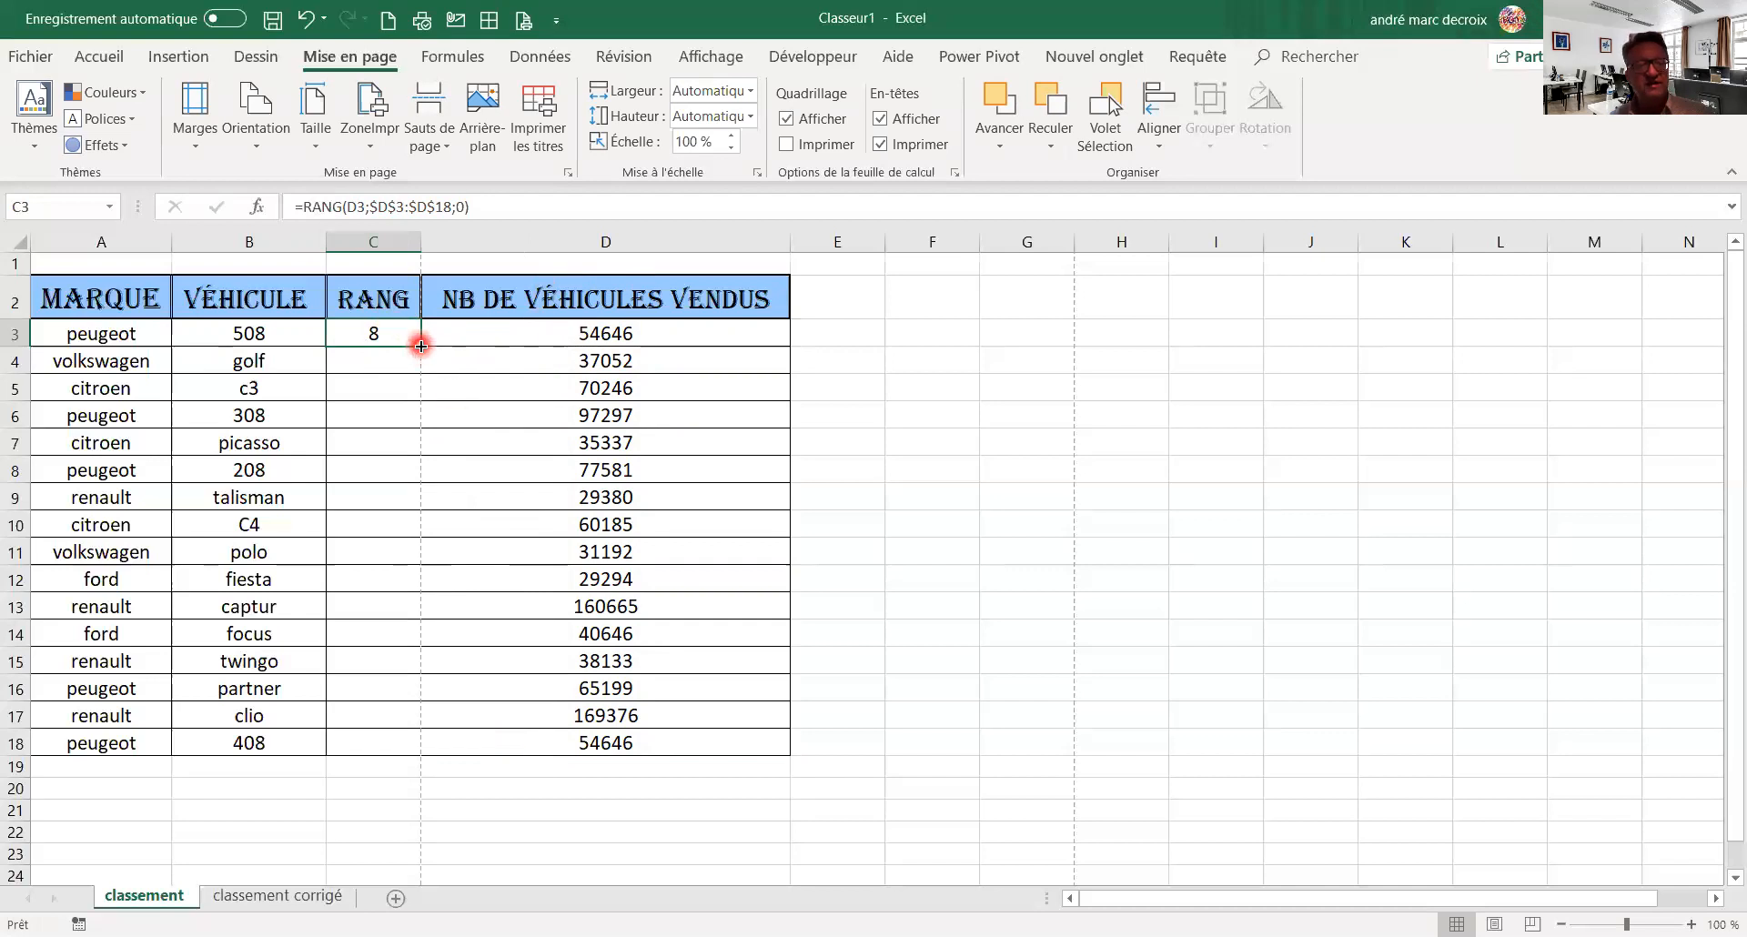
# Step: Fill the rank formula from C3 down to C18
pyautogui.moveTo(421, 346); pyautogui.dragTo(416, 750)
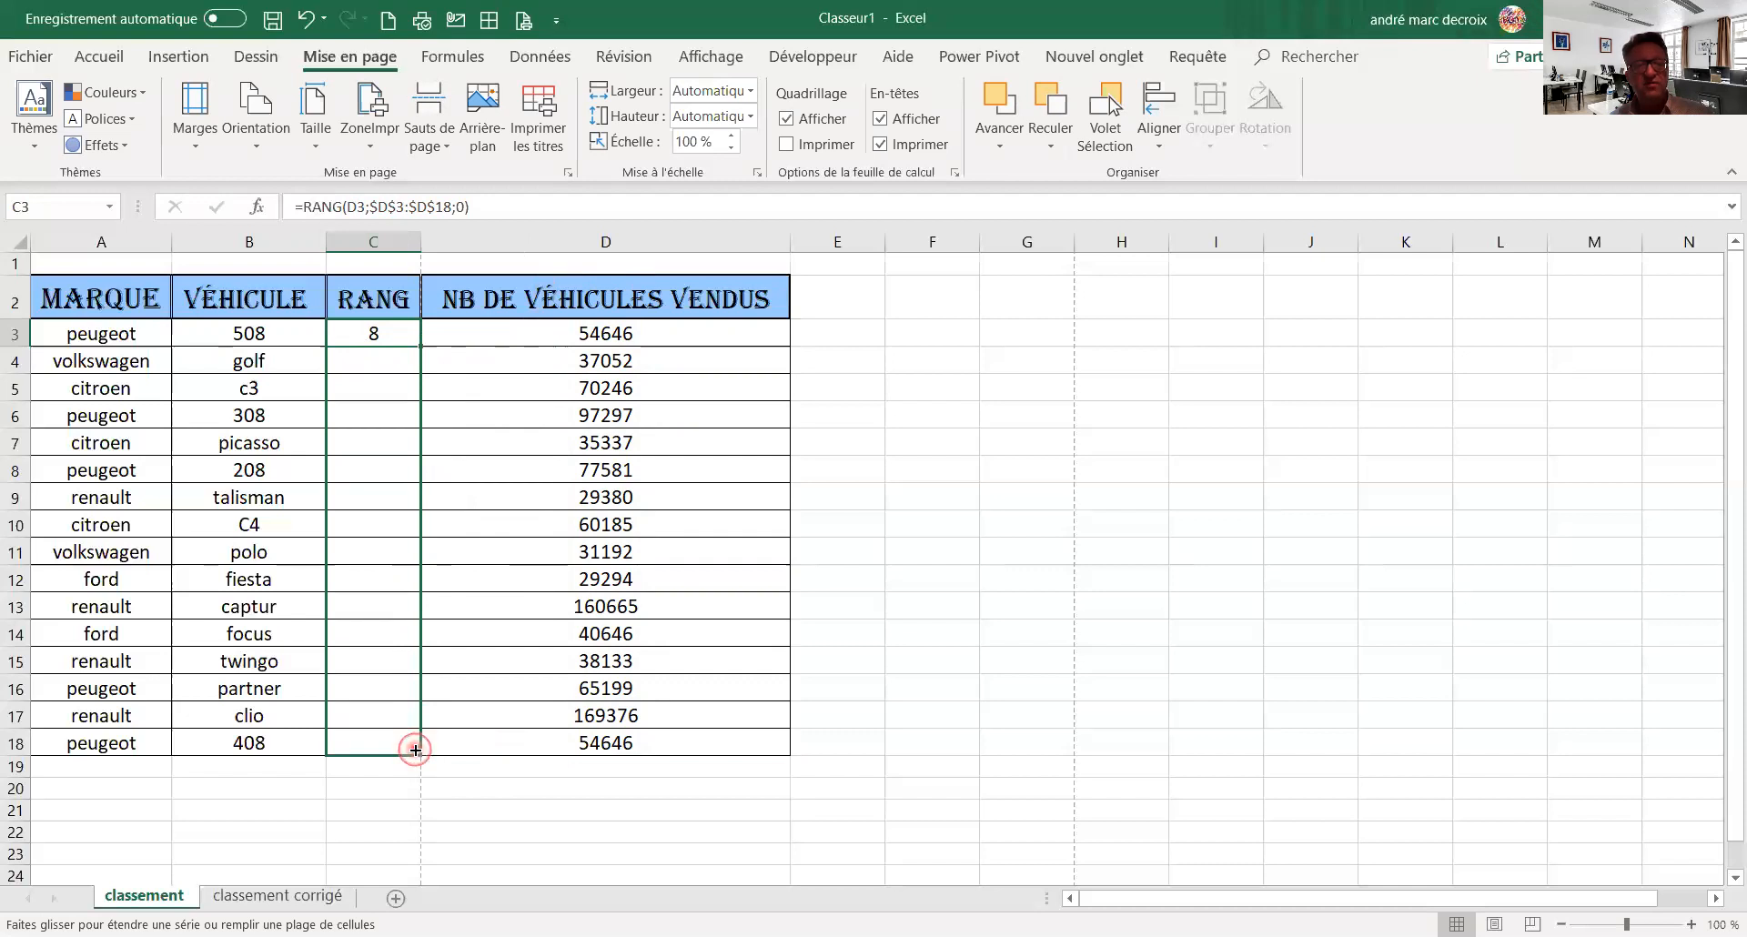
pyautogui.moveTo(416, 749); pyautogui.dragTo(416, 748)
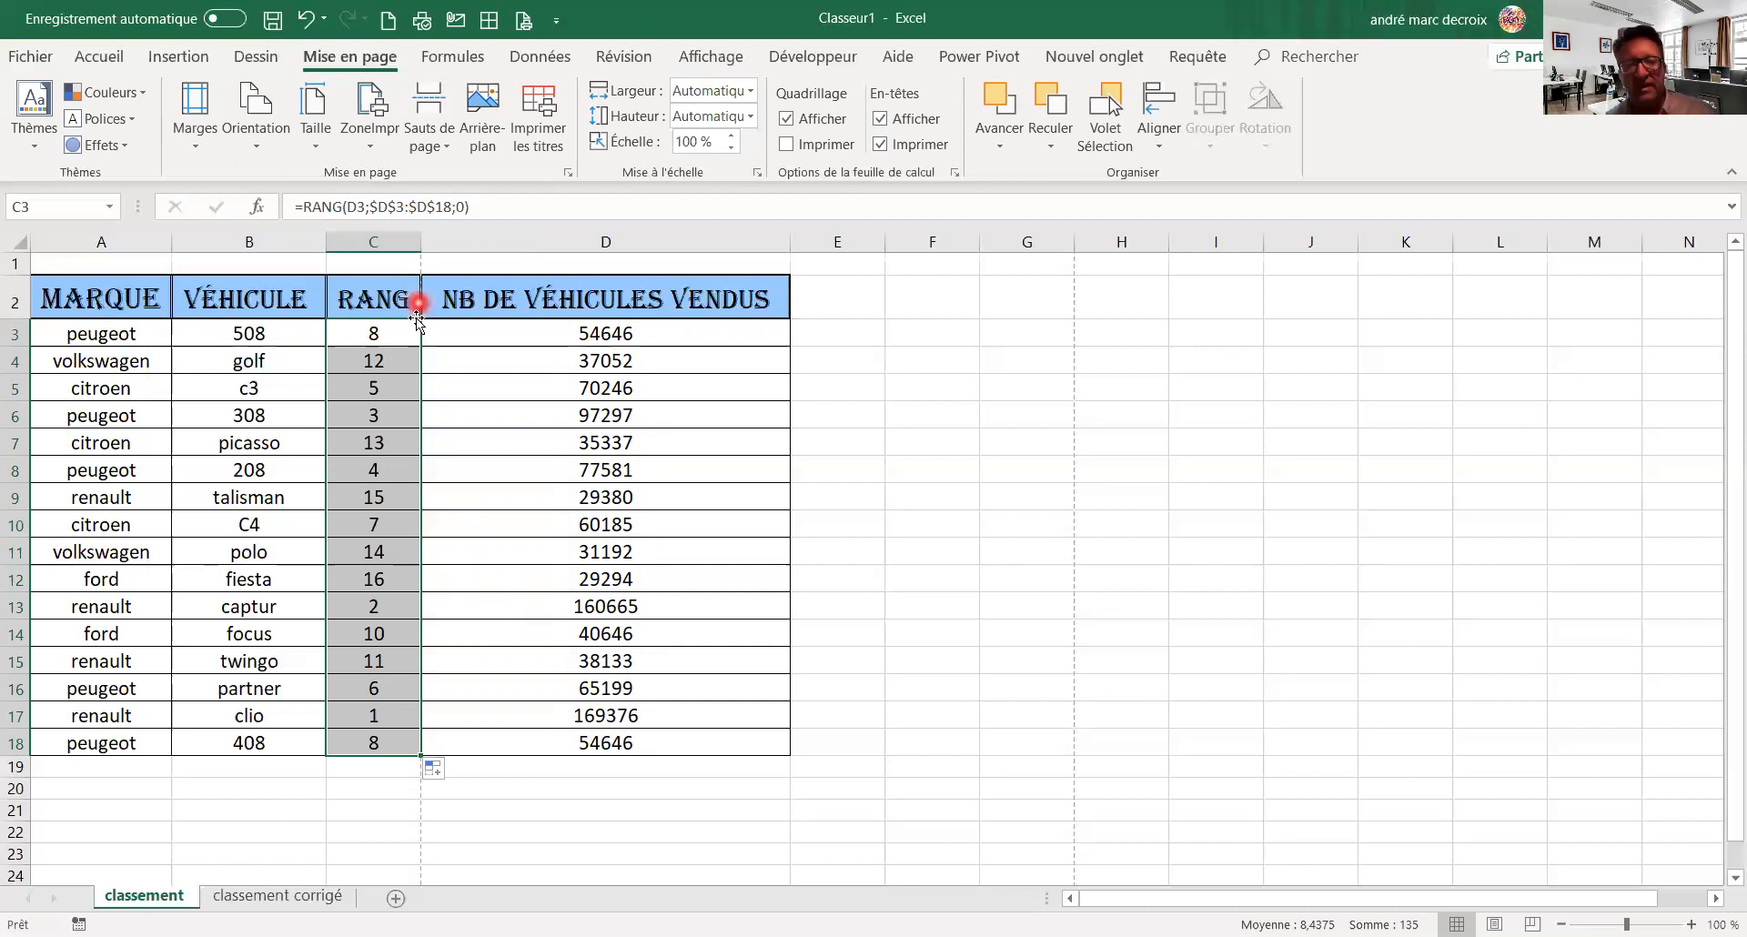
# Step: Add filters to the table's header row, starting from the Marque heading
pyautogui.click(88, 298)
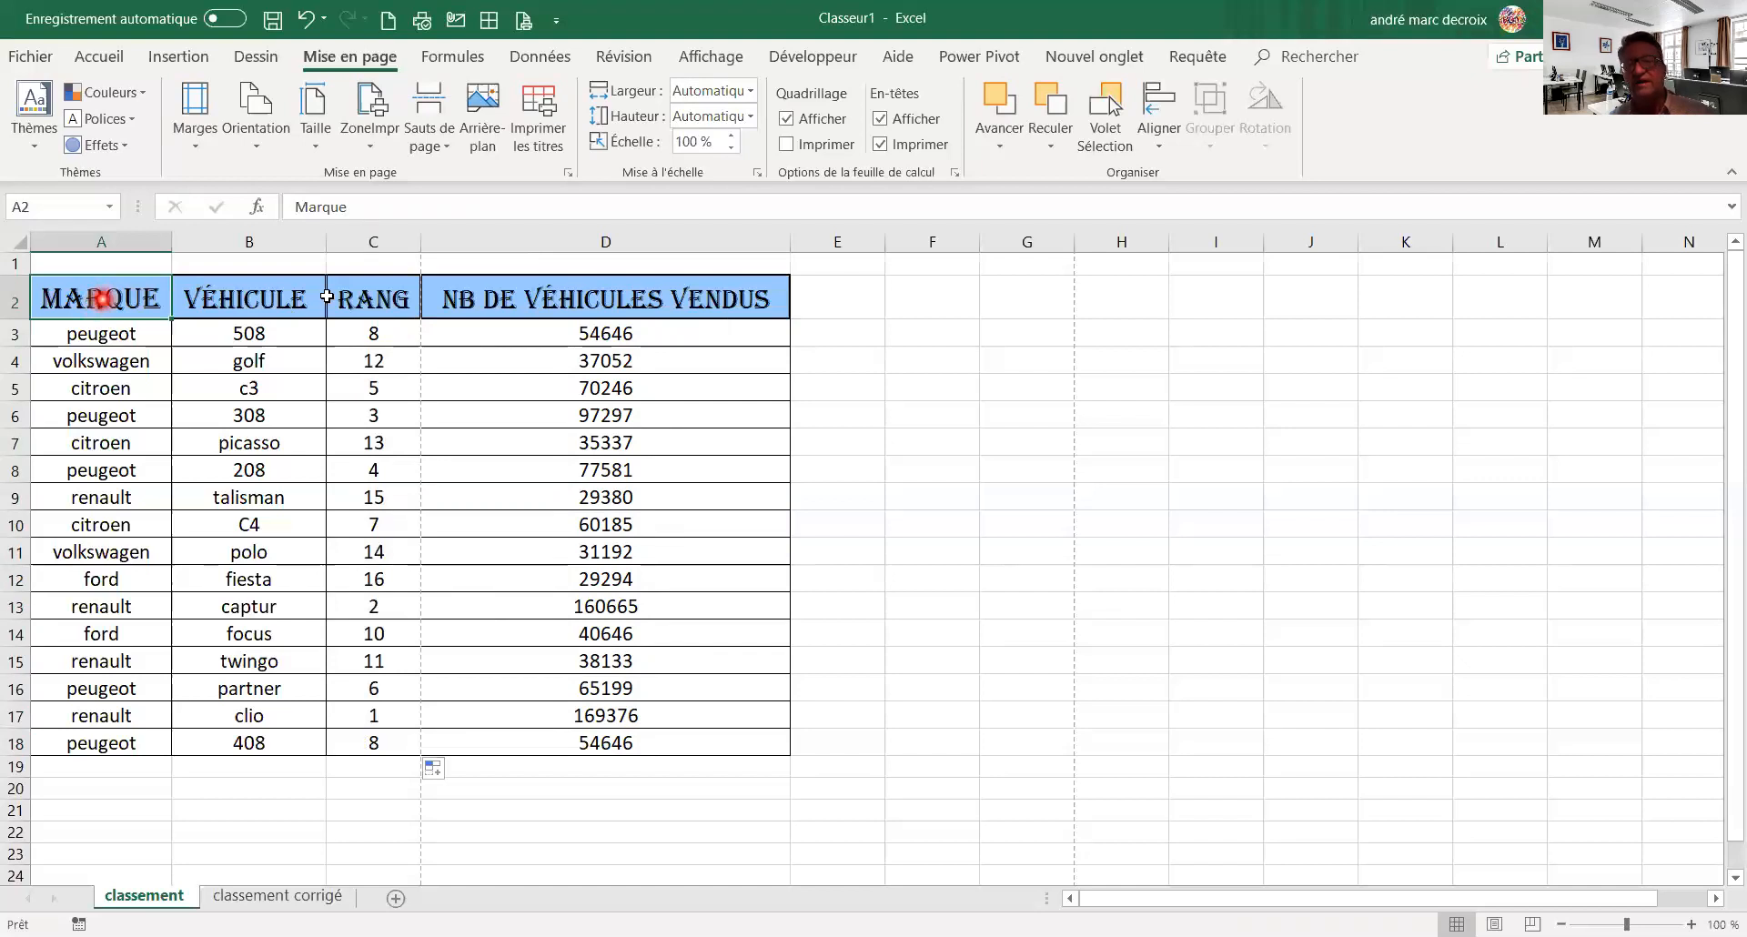
pyautogui.click(96, 56)
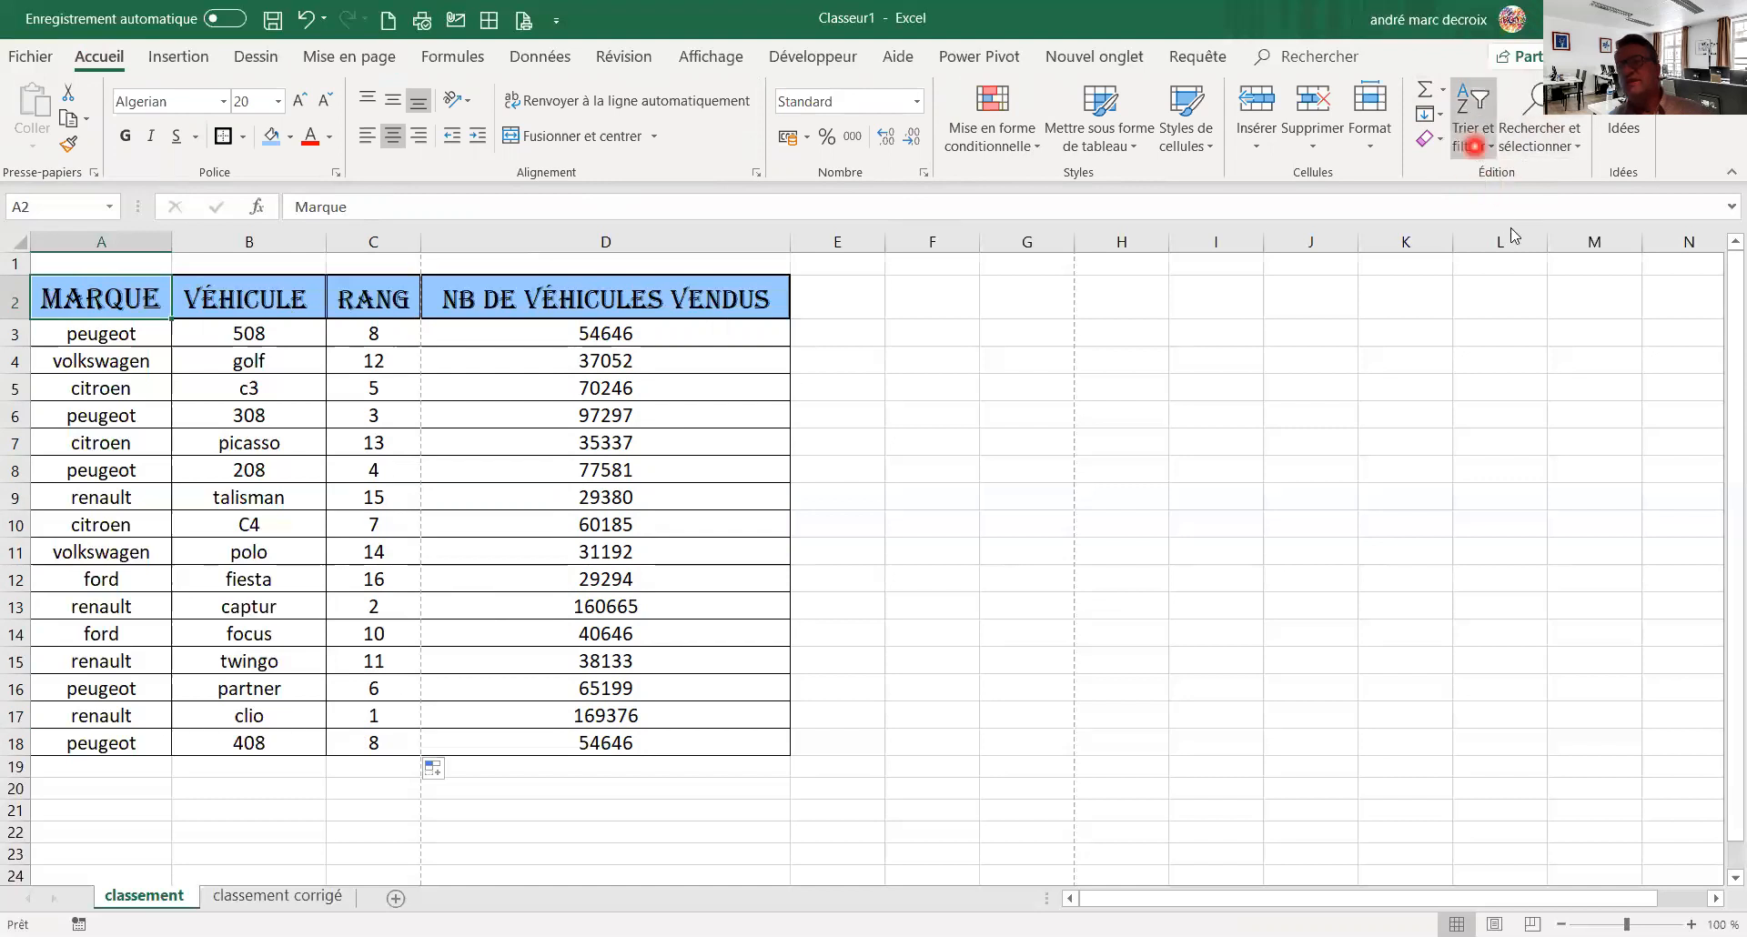
pyautogui.click(1476, 148)
pyautogui.click(1517, 264)
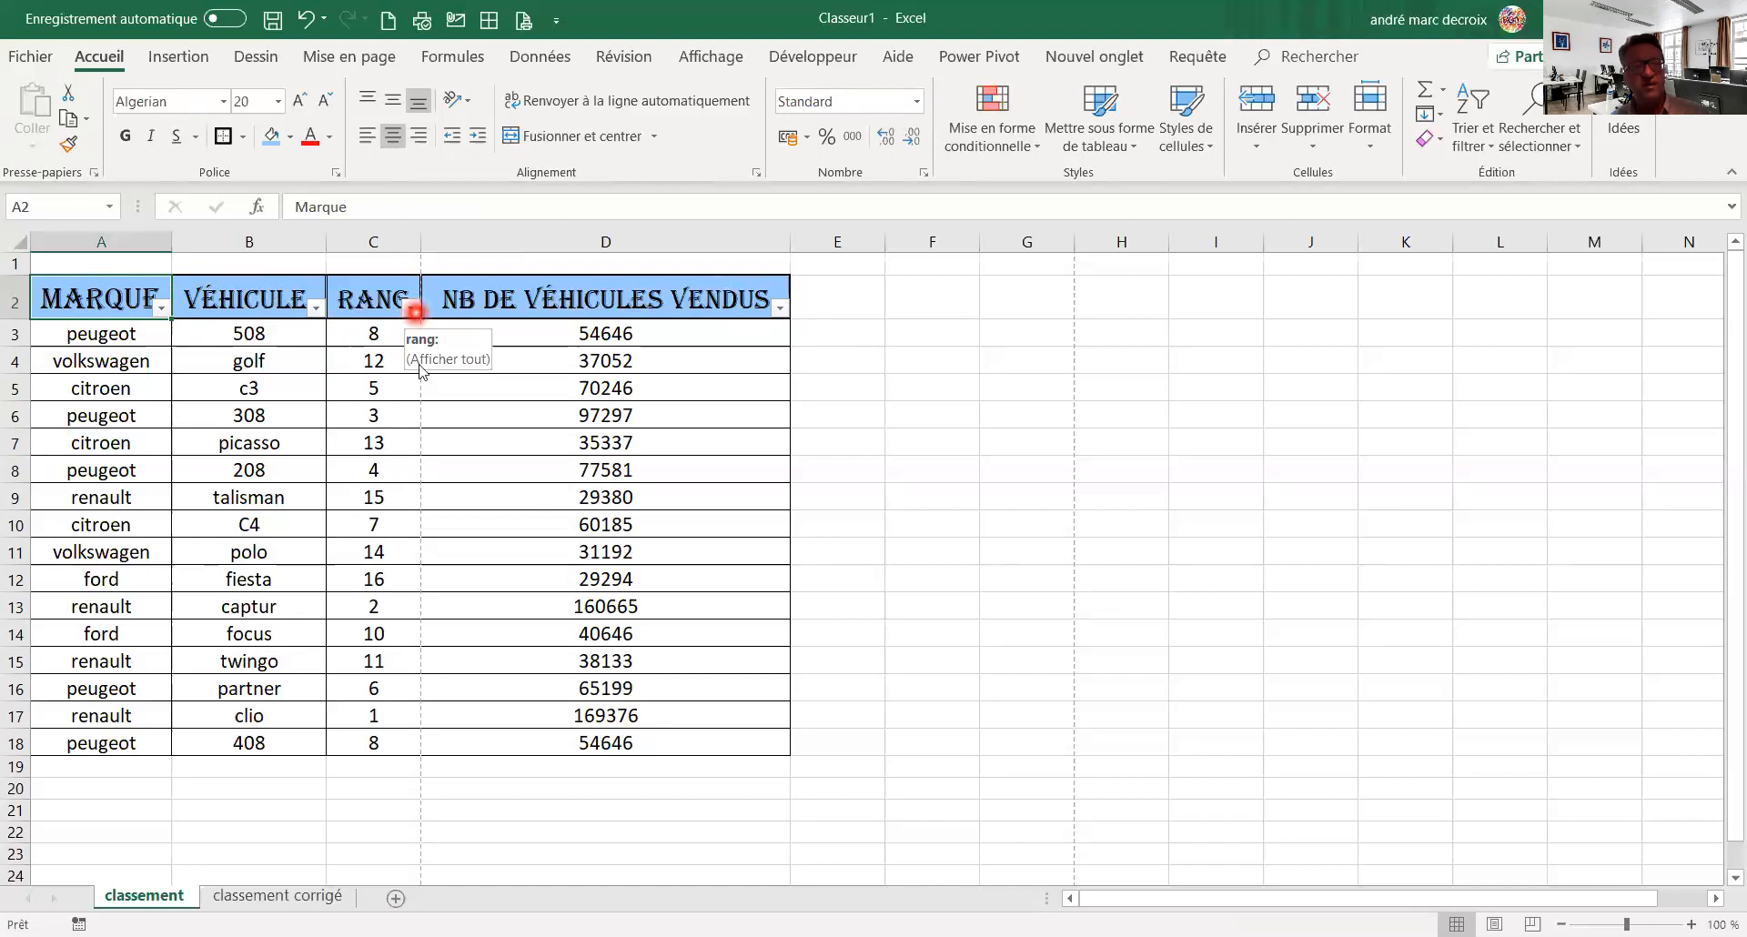
# Step: Sort the table by the Rang column from largest to smallest, and reorder it from smallest to largest
pyautogui.click(414, 310)
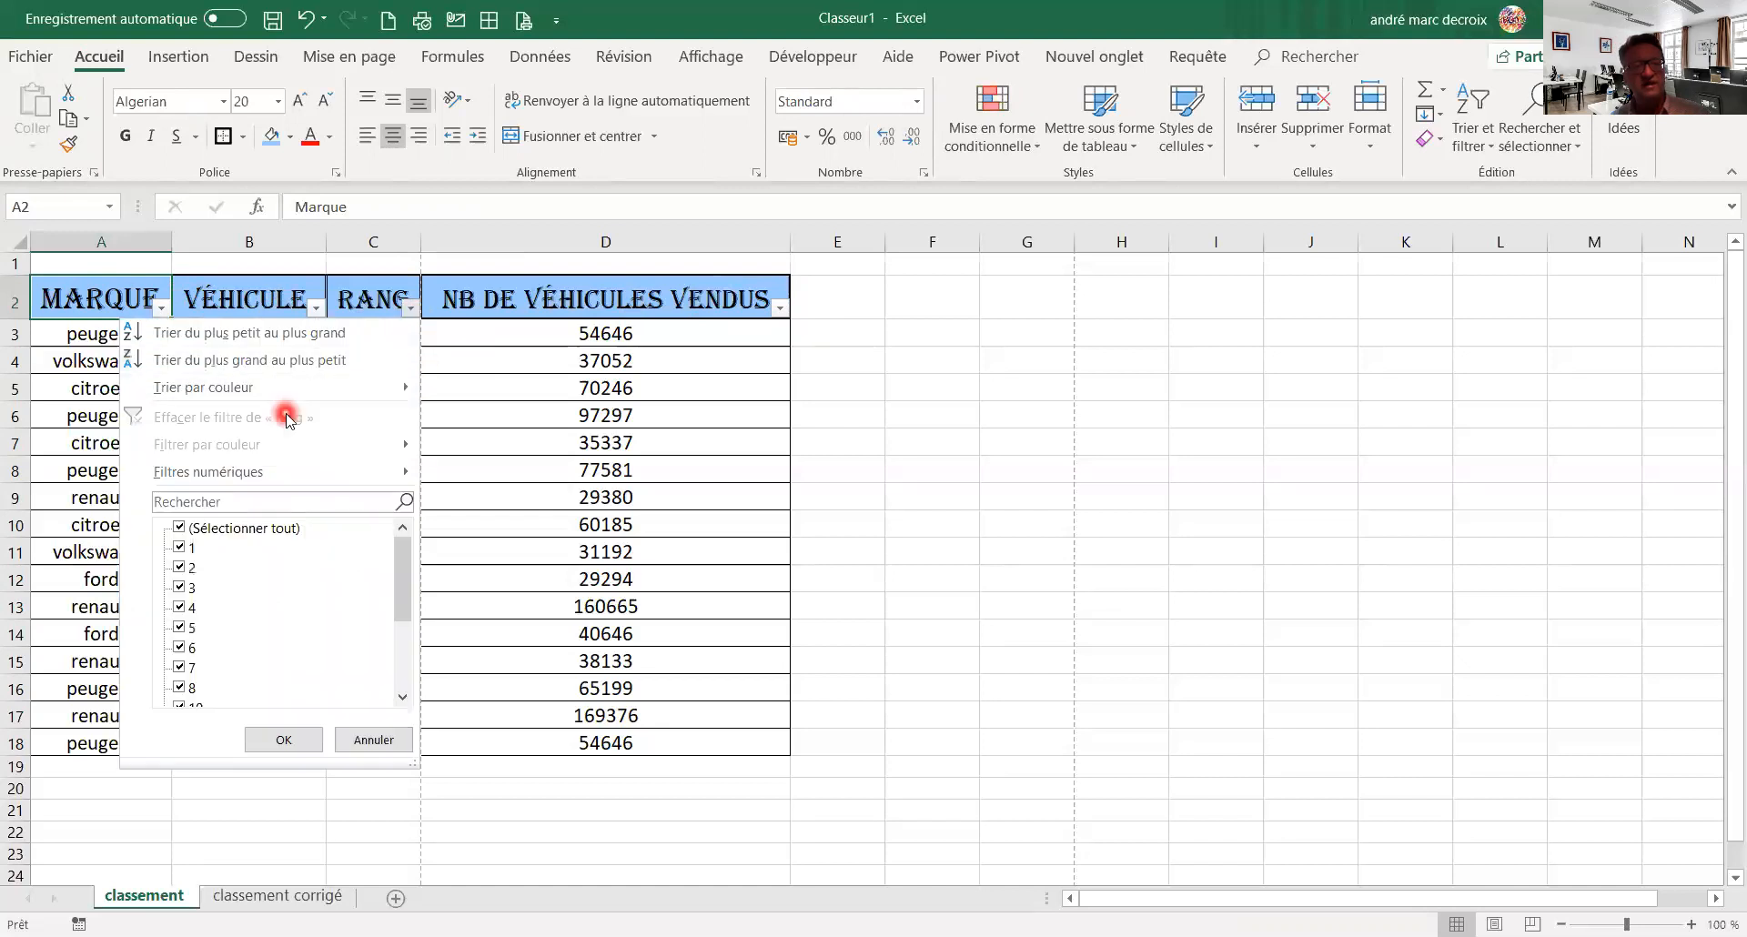
pyautogui.click(290, 364)
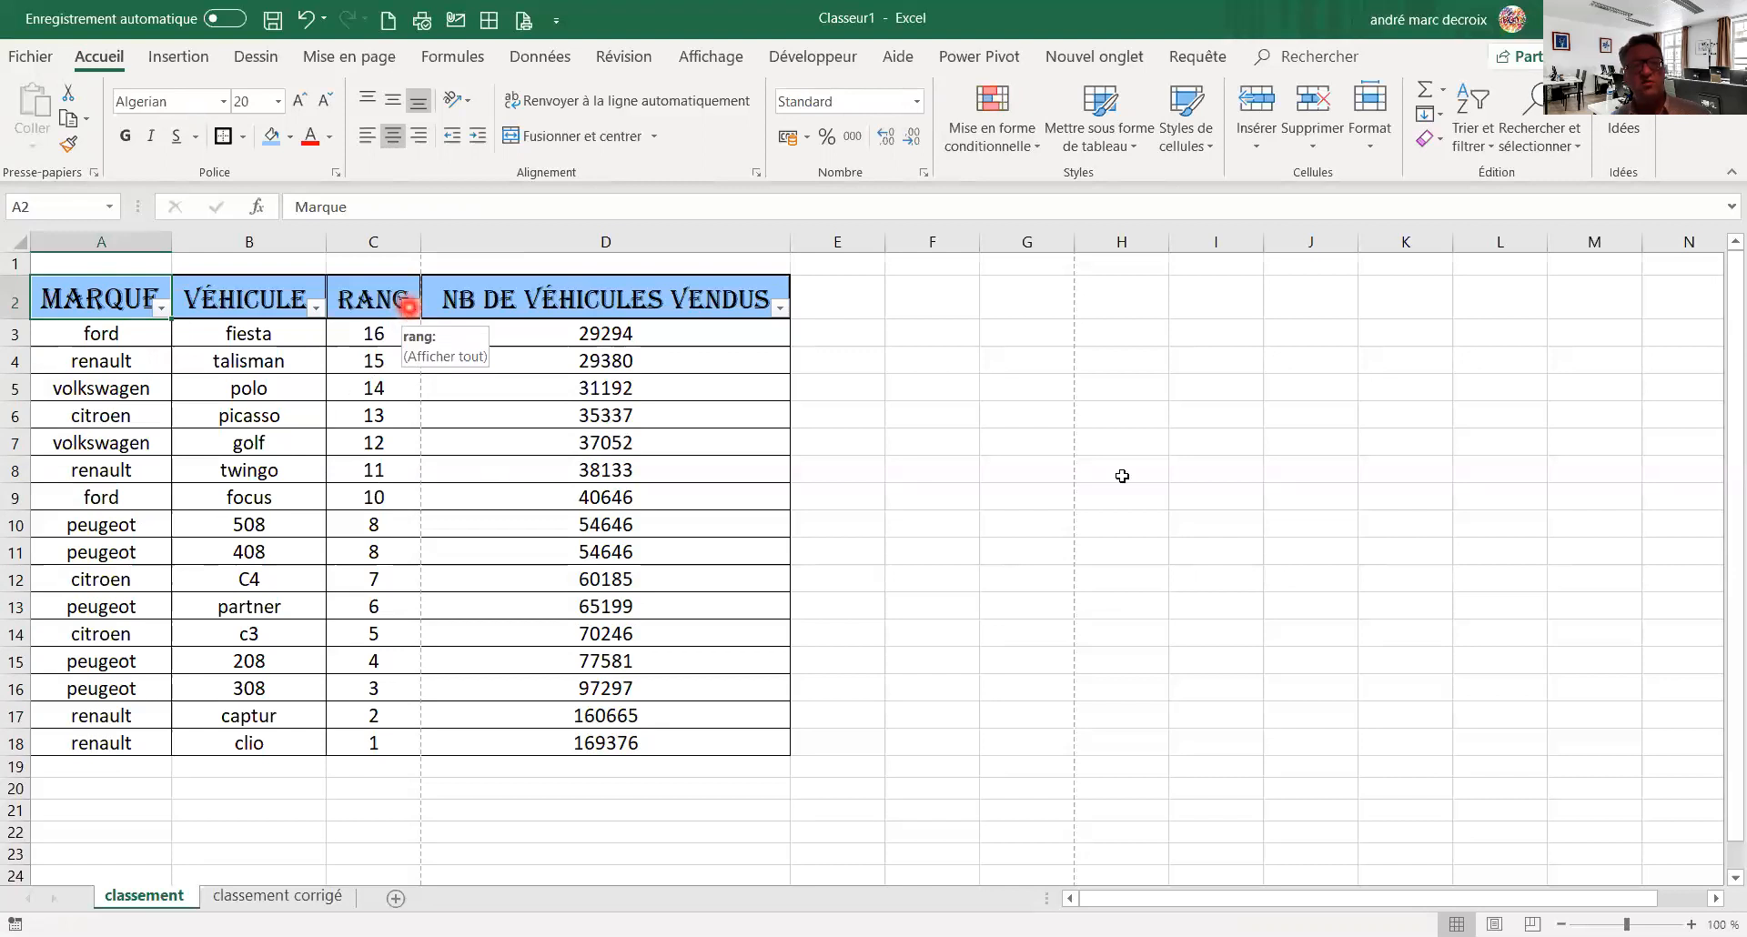
pyautogui.hotkey('ctrl', 'z')
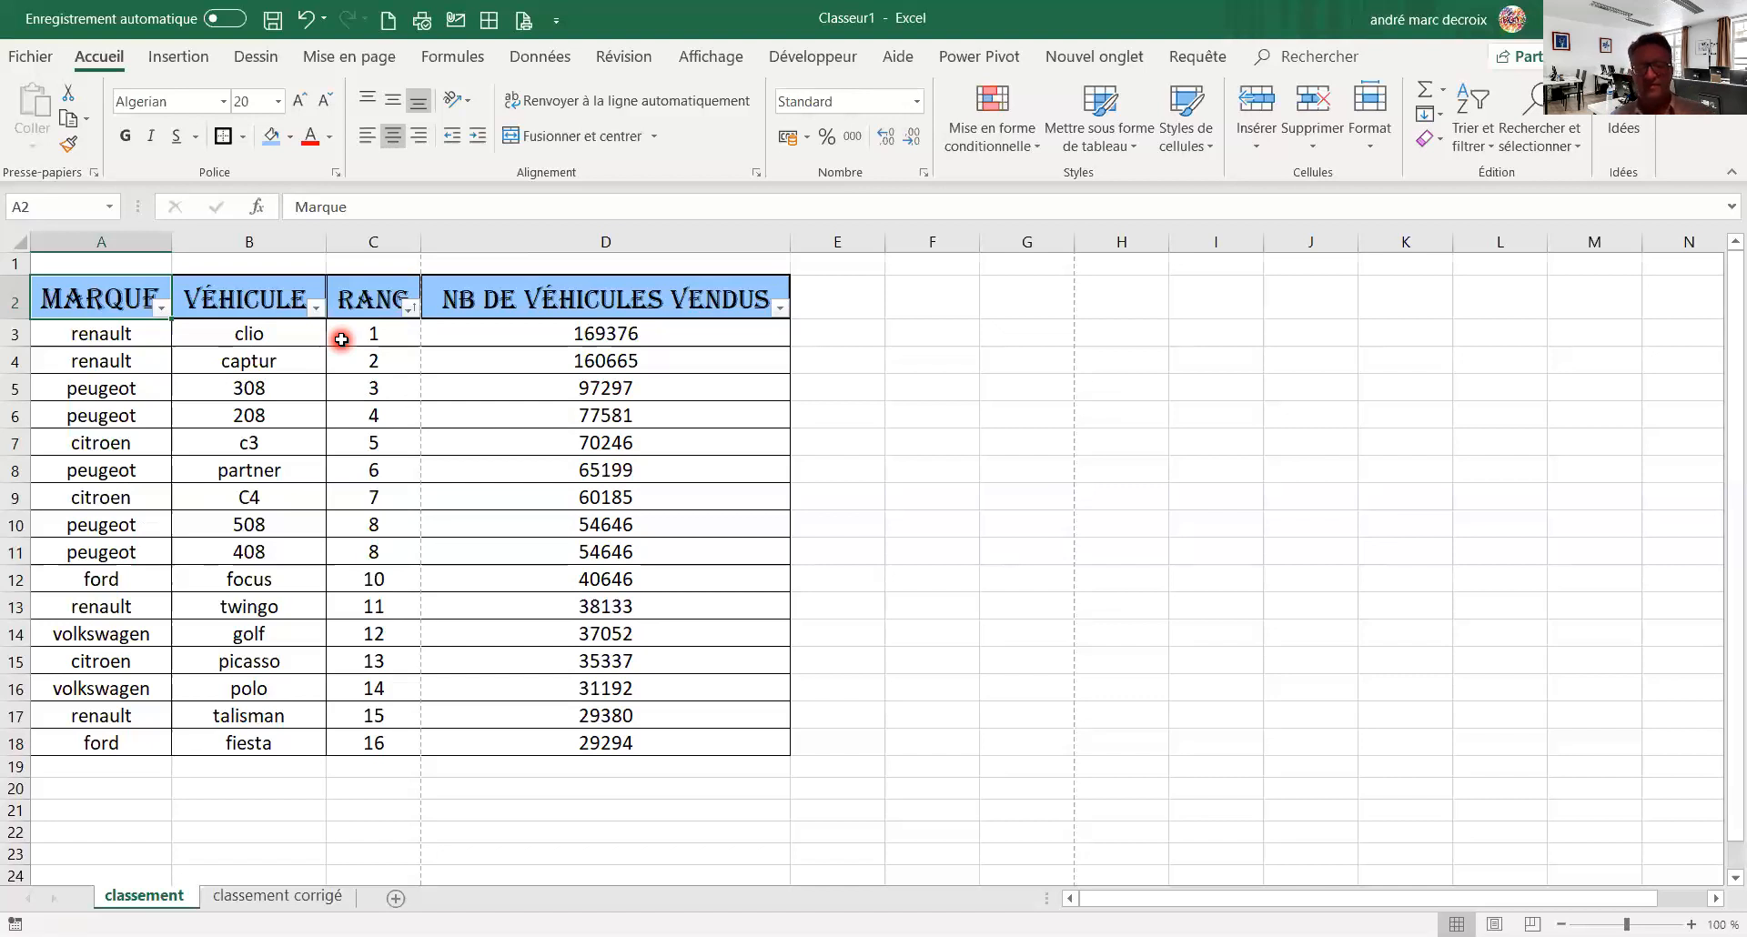
# Step: Bring up the page layout commands for the worksheet
pyautogui.hotkey('alt', 'p')
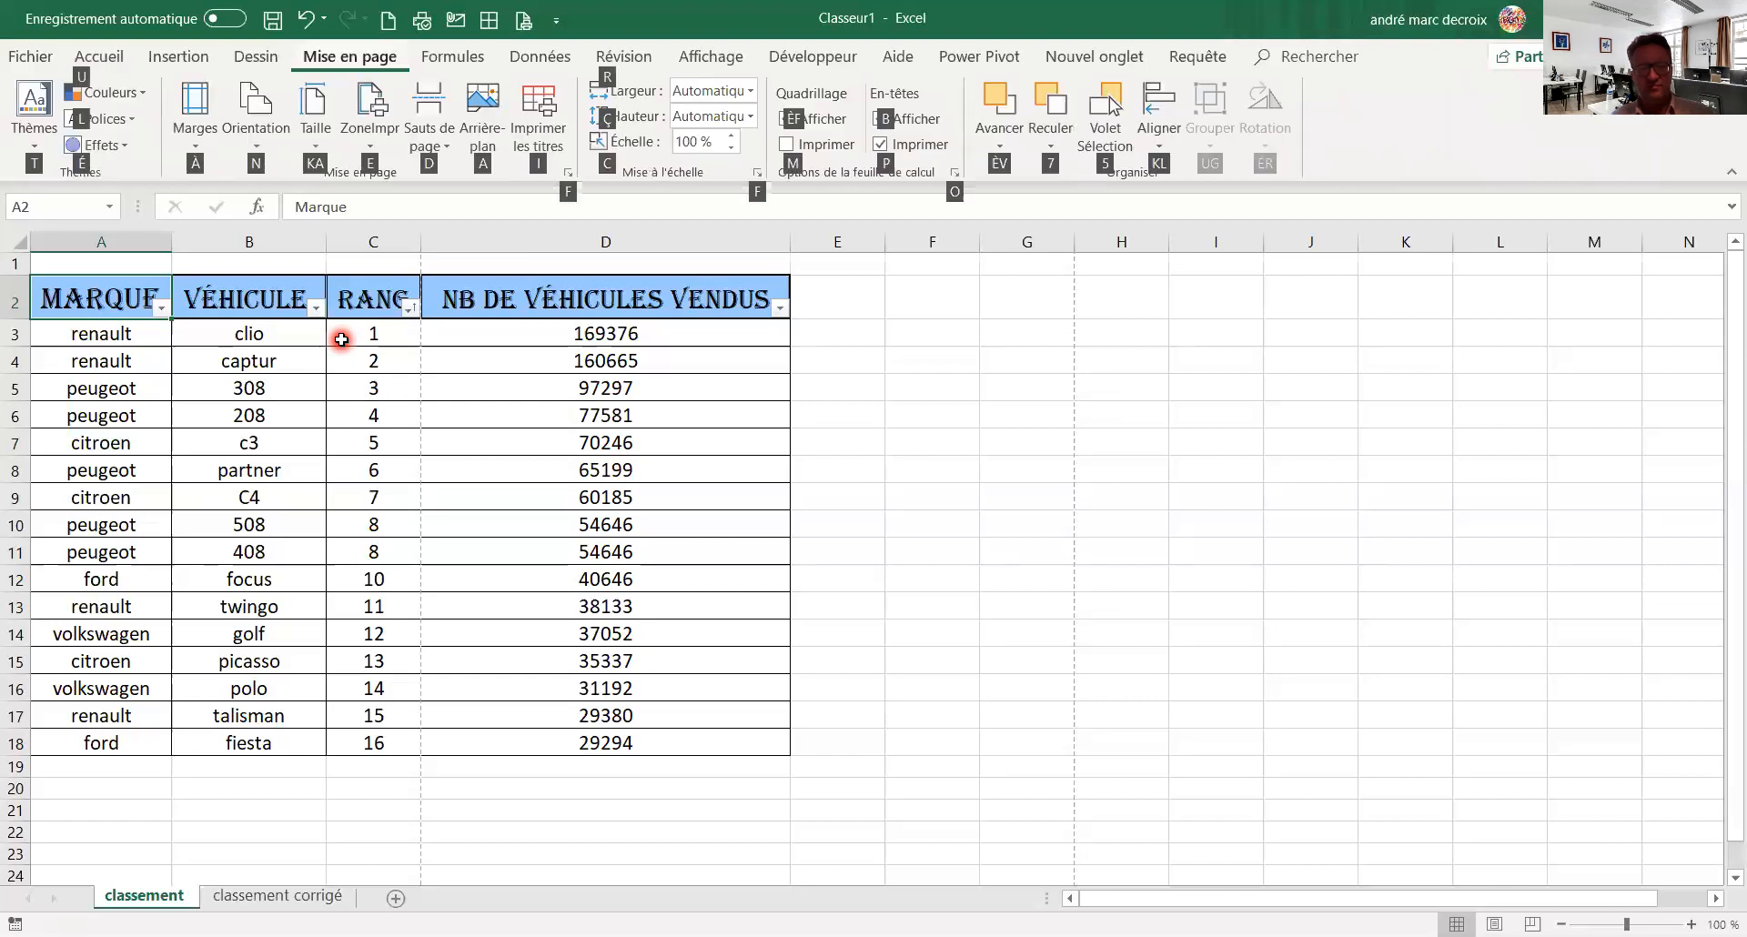